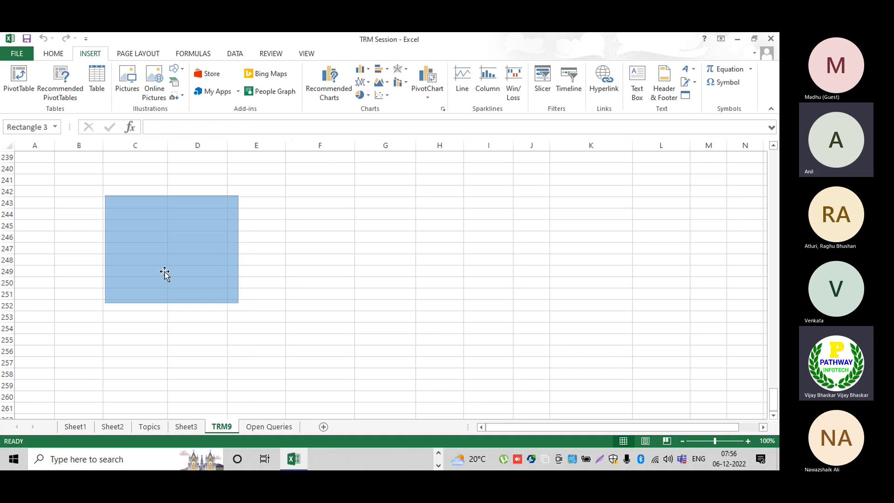
Add the text "FD Deal Creating" inside the blue rectangle
right_click(165, 275)
click(200, 207)
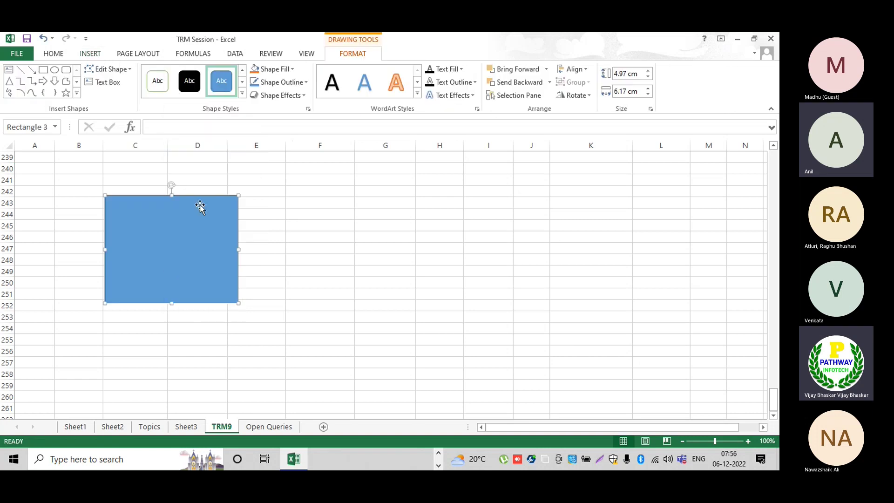
right_click(200, 246)
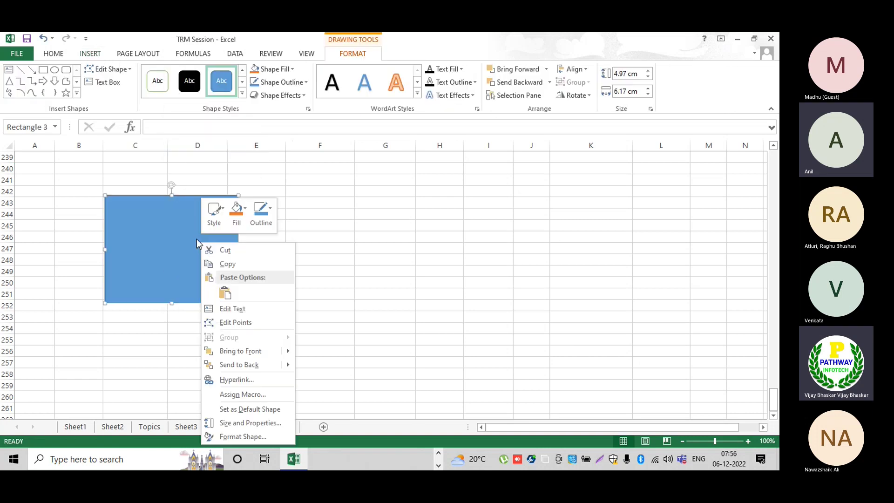
click(238, 309)
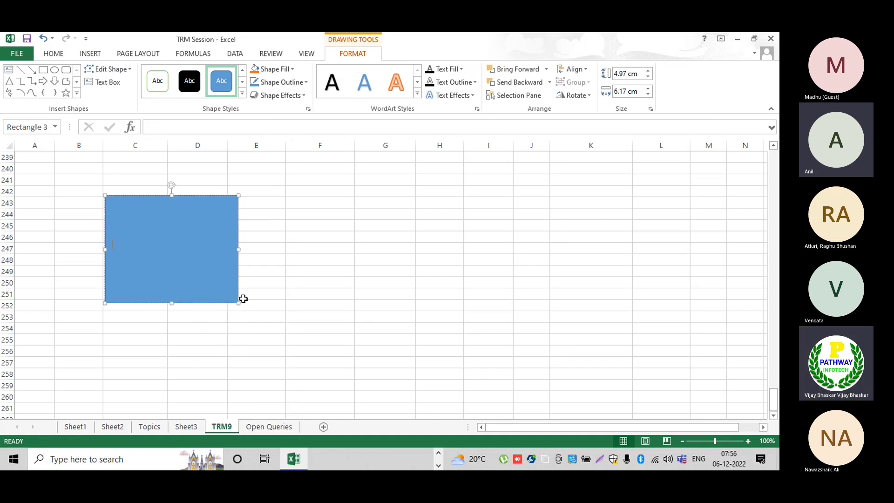
text(Fi)
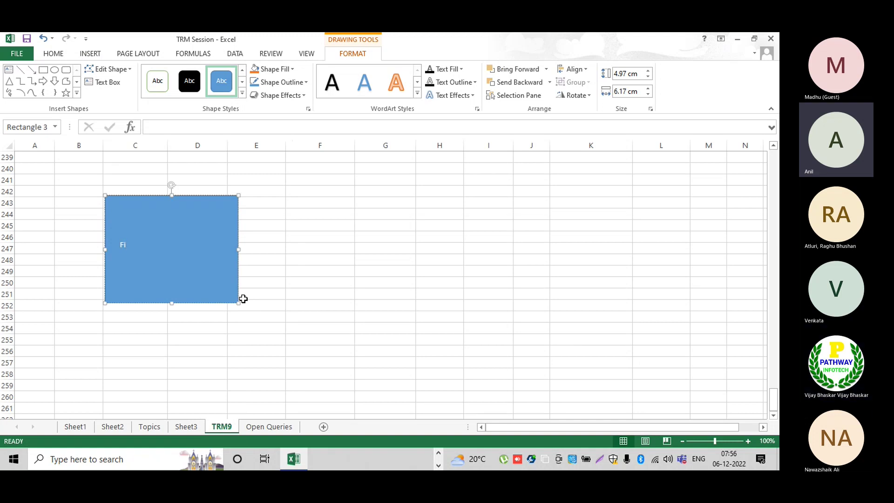
key(BackSpace)
key(BackSpace)
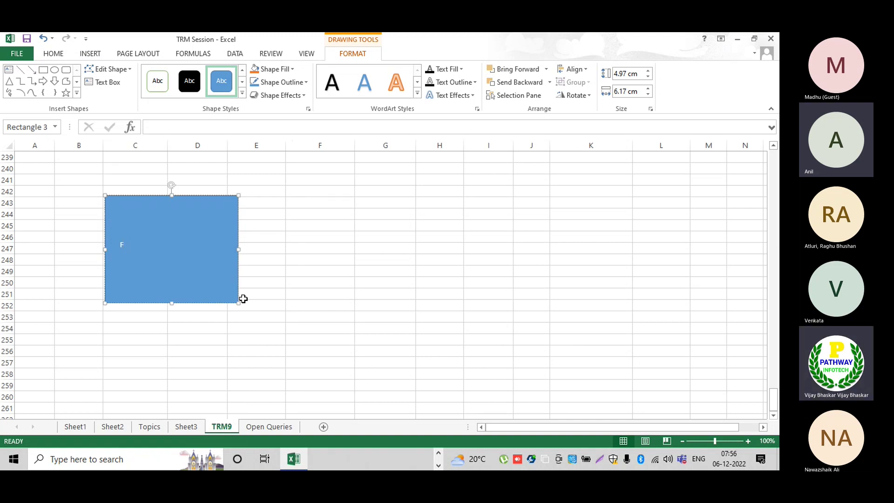
text(D Dea)
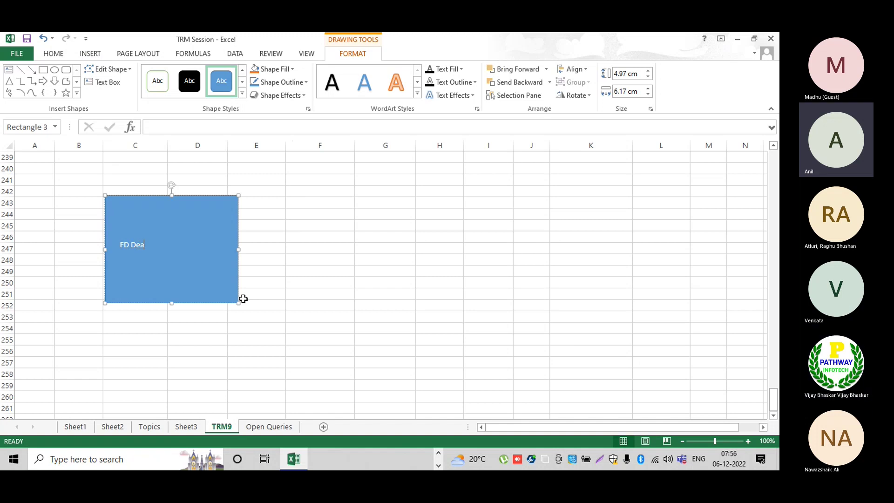
text(l)
text( Creat)
text(io)
text(ng)
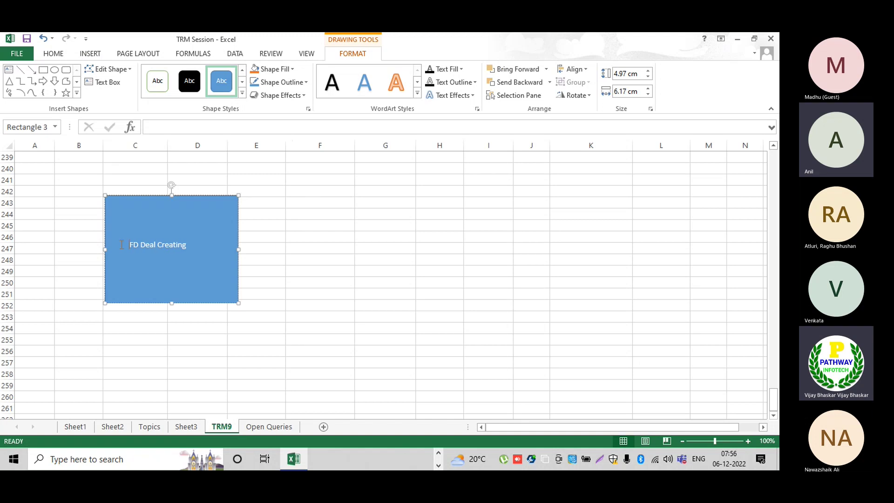
click(344, 294)
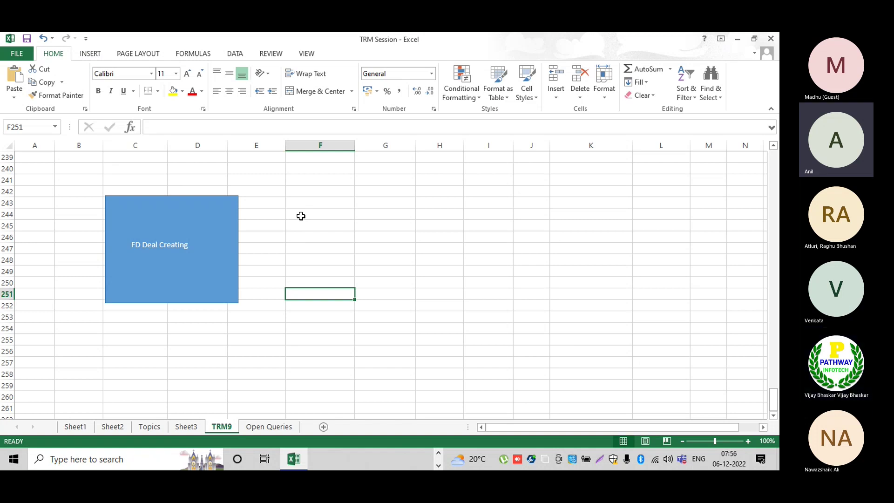
Draw a nearly horizontal straight arrow about 3.5 cm long, pointing away from the "FD Deal Creating" rectangle's right edge
click(91, 55)
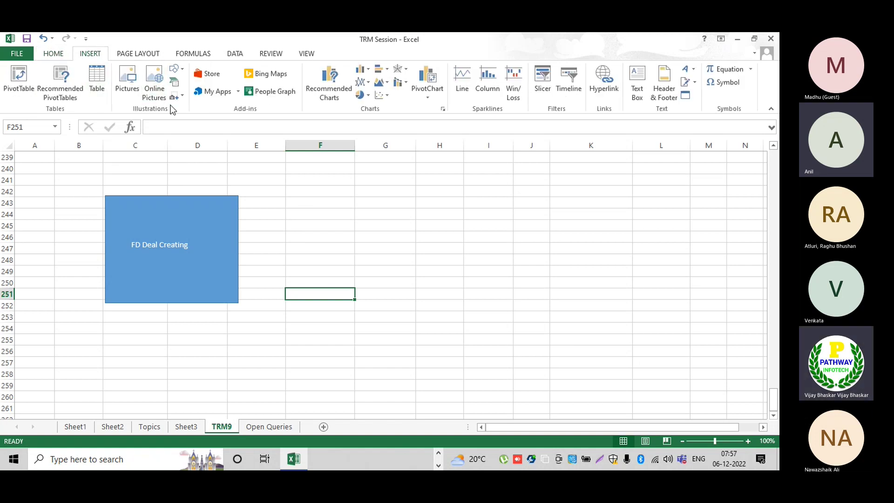
click(175, 70)
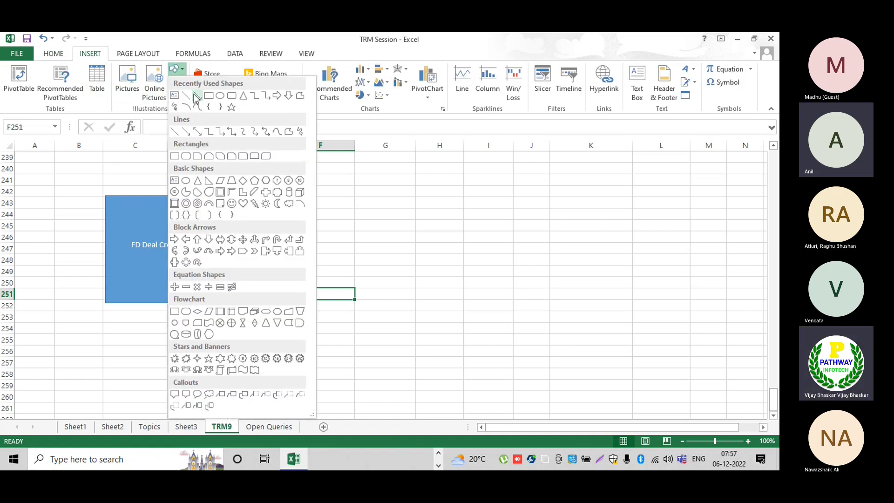
click(196, 97)
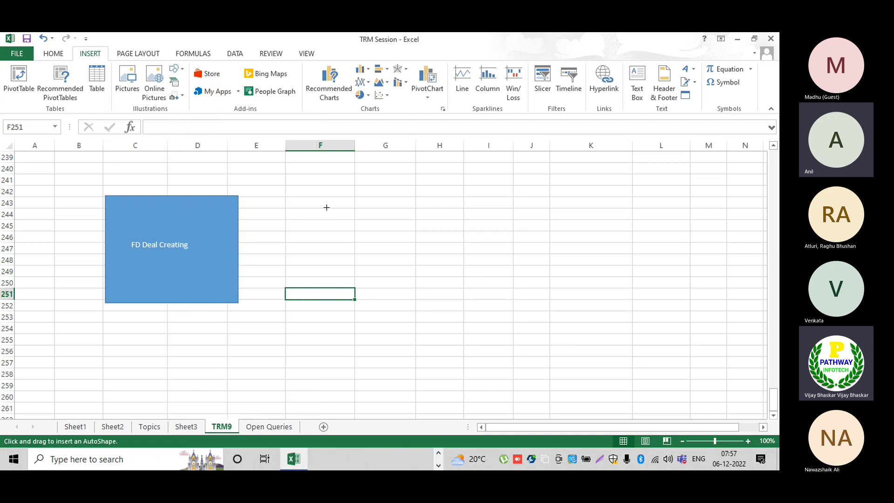
mouse_move(334, 215)
mouse_down()
mouse_move(516, 249)
mouse_move(439, 210)
mouse_move(258, 225)
mouse_move(307, 224)
mouse_up()
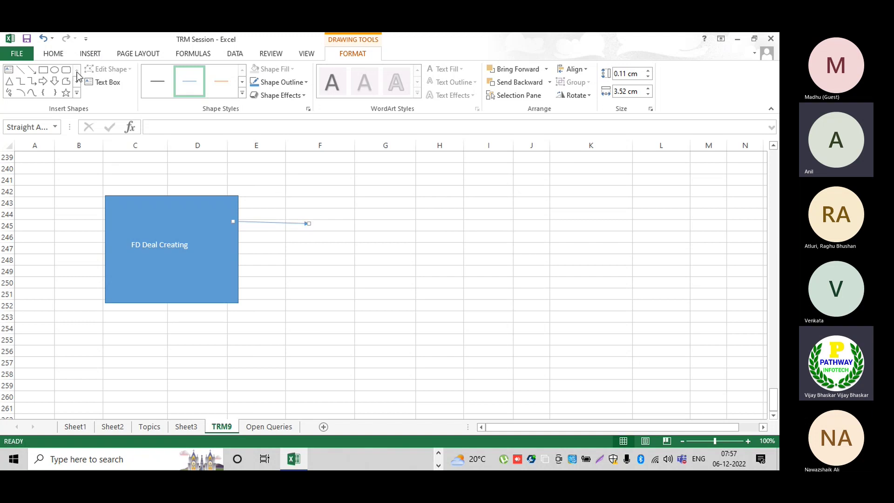
Draw a second rectangle about 6.5 cm wide and 3.2 cm high beyond the arrow, and extend the arrow to its edge
click(42, 74)
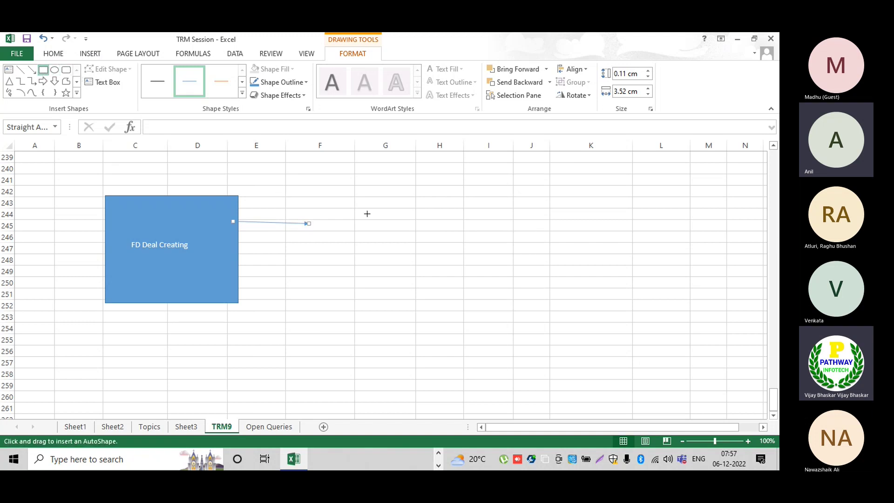
drag(343, 216, 483, 283)
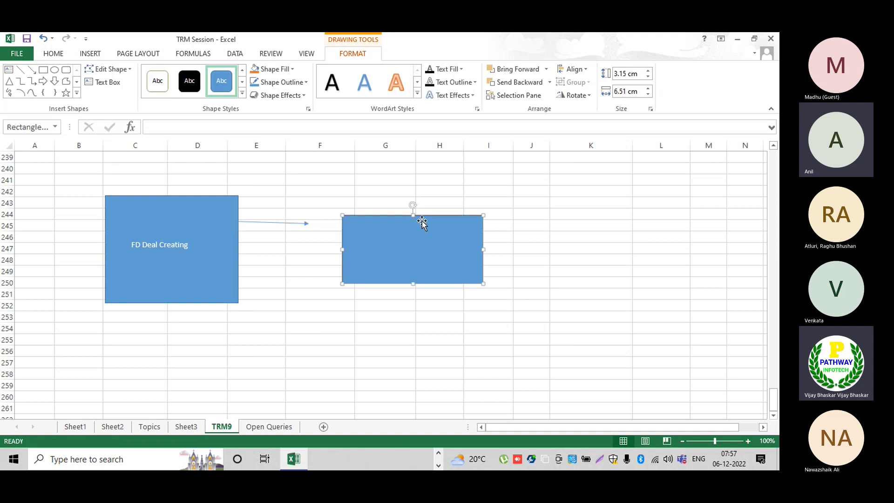
right_click(386, 253)
click(413, 117)
click(245, 221)
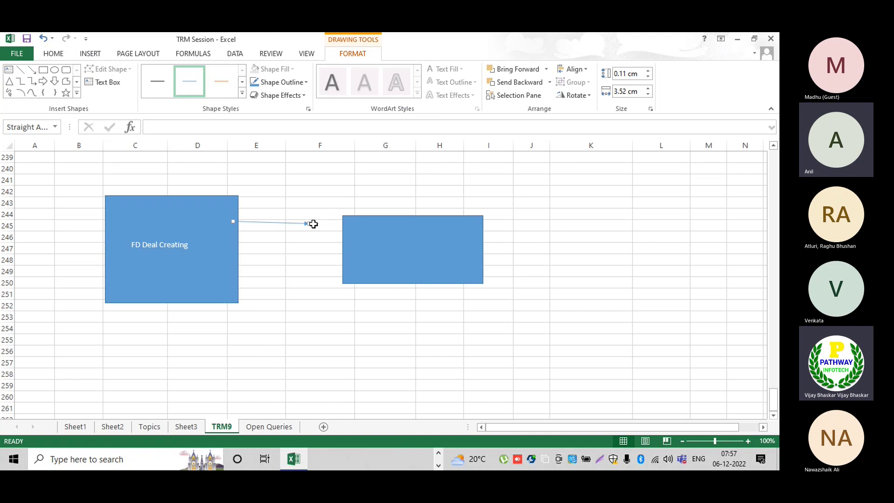
drag(312, 223, 343, 219)
Enter "Account assignment Reference Derivation rule" in cell E244, just above the arrow
click(259, 213)
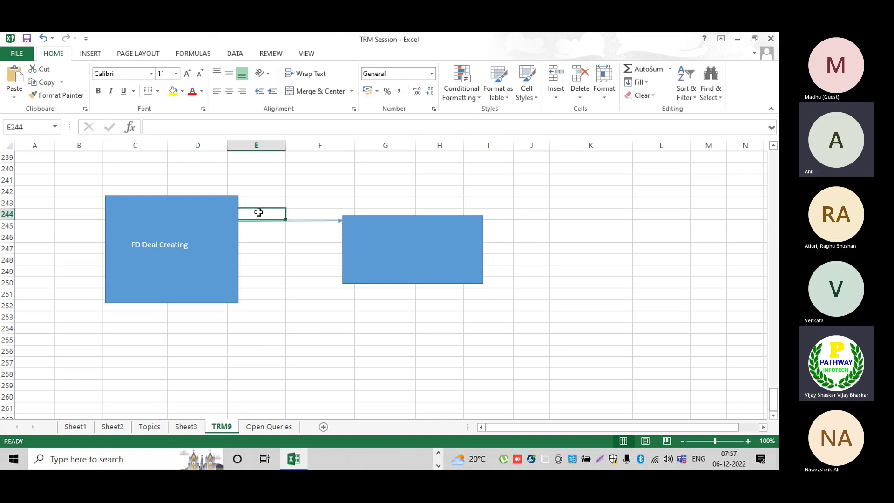
text(Account)
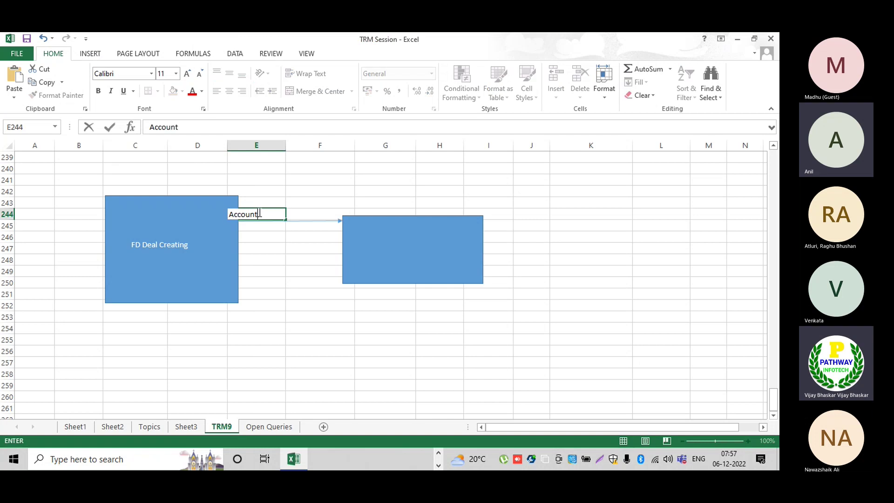
text( assignment)
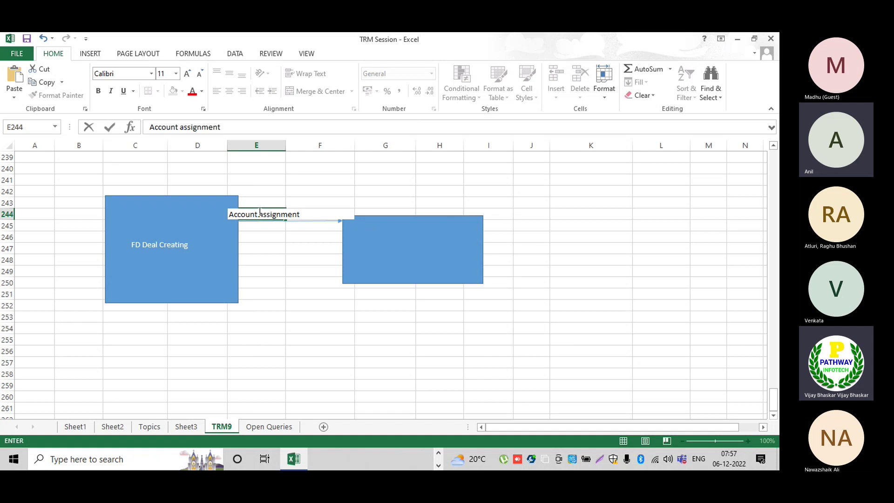
text( Refee)
key(BackSpace)
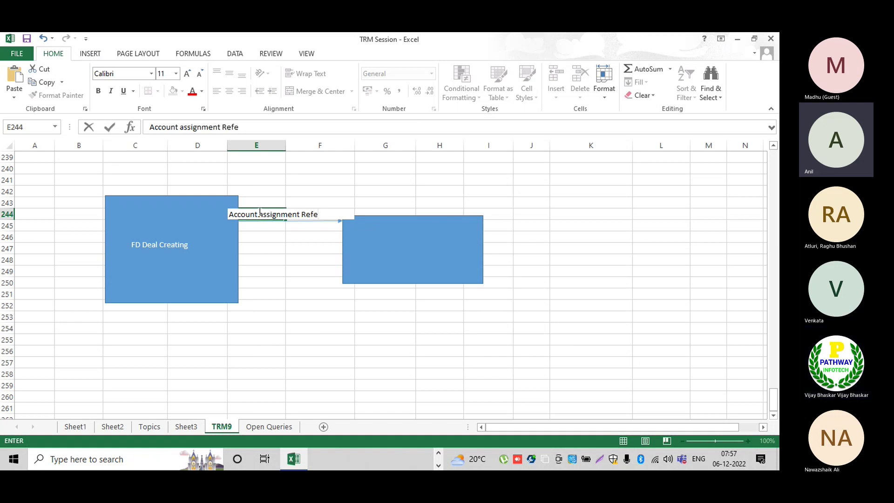
text(rence Derivatio)
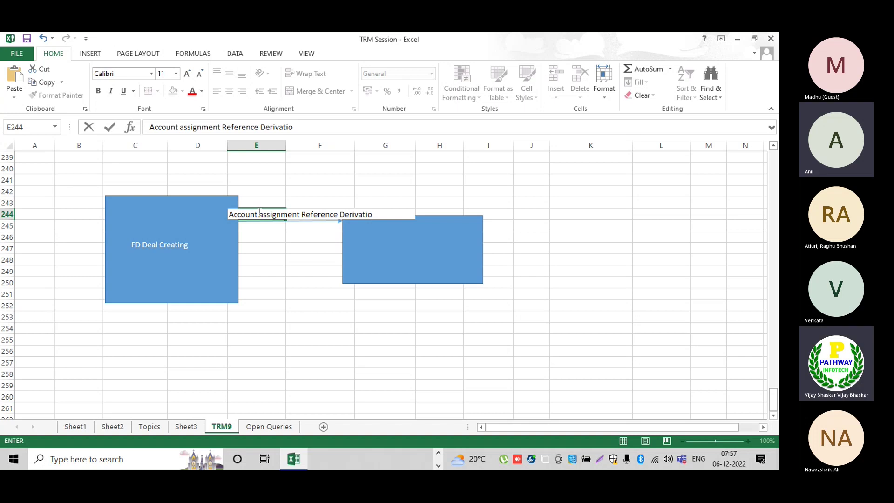
text(n rule)
key(Tab)
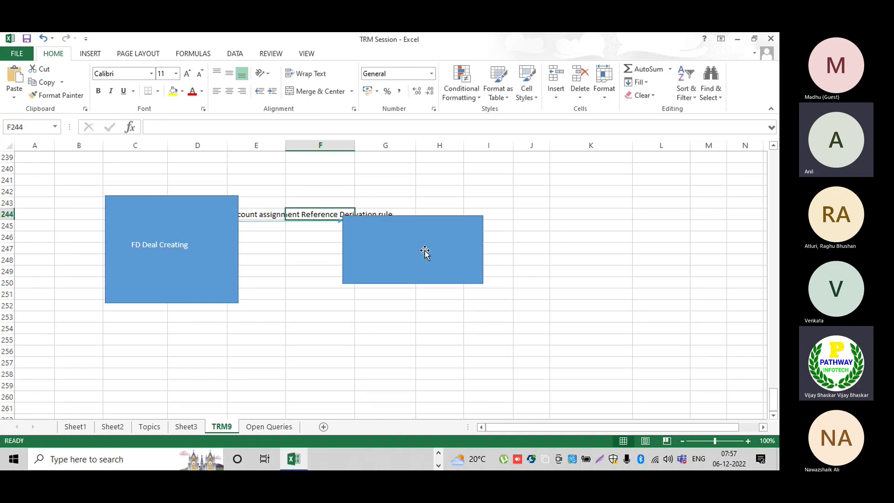
Move the empty rectangle right, clear of the derivation rule text, and lengthen the arrow to reach its edge
click(425, 250)
mouse_move(382, 251)
mouse_down()
mouse_move(444, 245)
mouse_move(433, 243)
mouse_up()
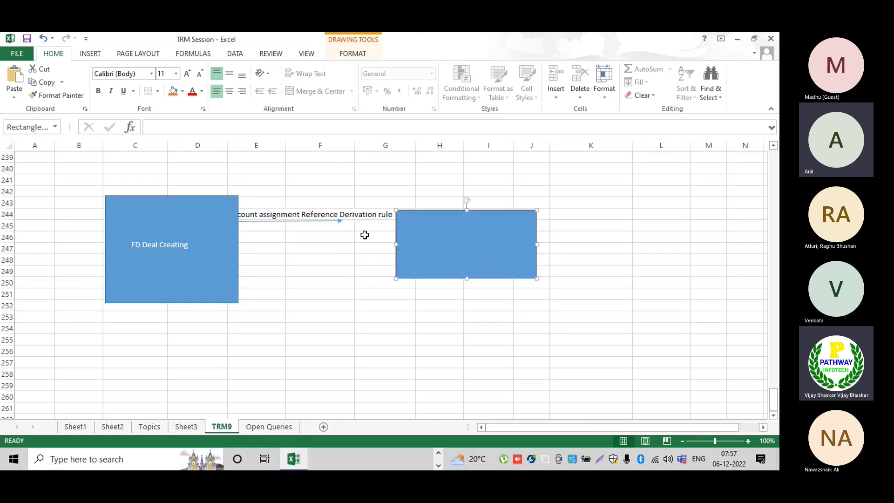
click(339, 222)
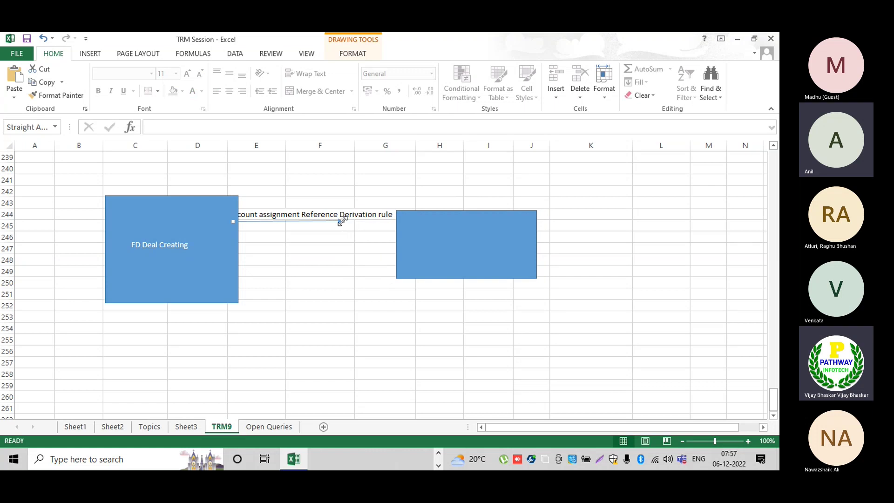
drag(350, 222, 397, 221)
click(353, 242)
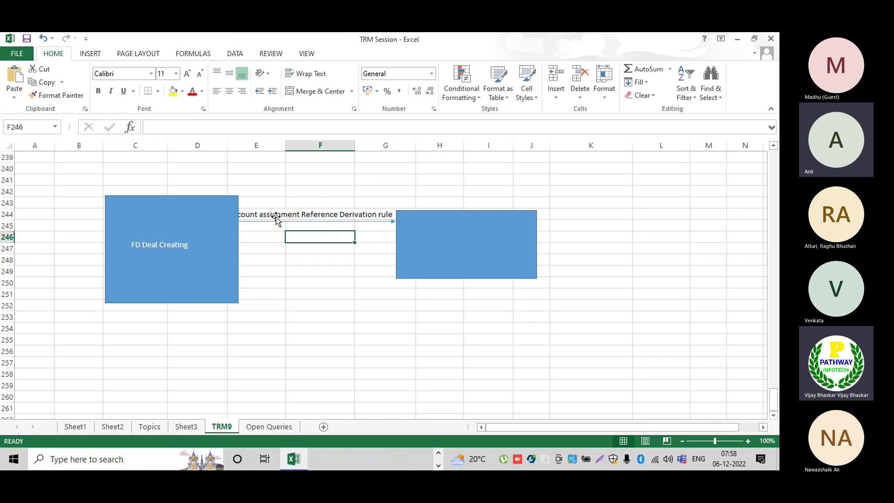
Switch to the remote SAP session, look at entry 50300 in the Account Assignment Reference list, and return to the Excel diagram
click(438, 453)
click(399, 459)
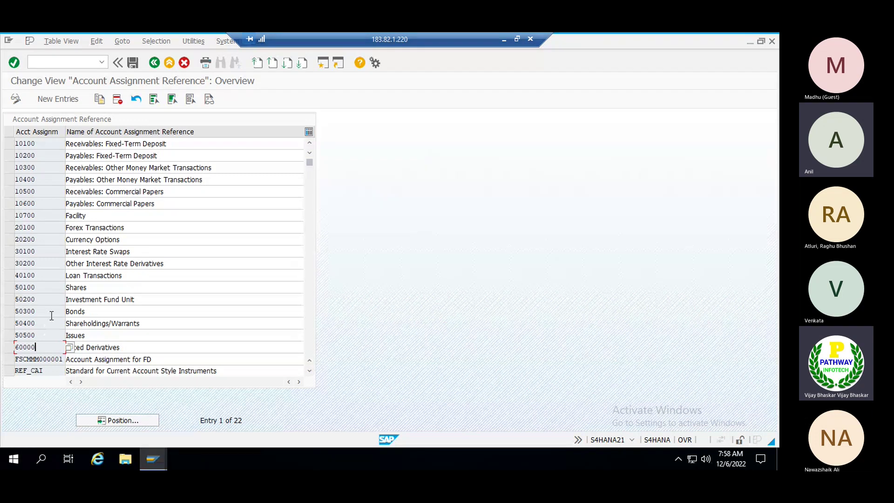
drag(41, 311, 7, 309)
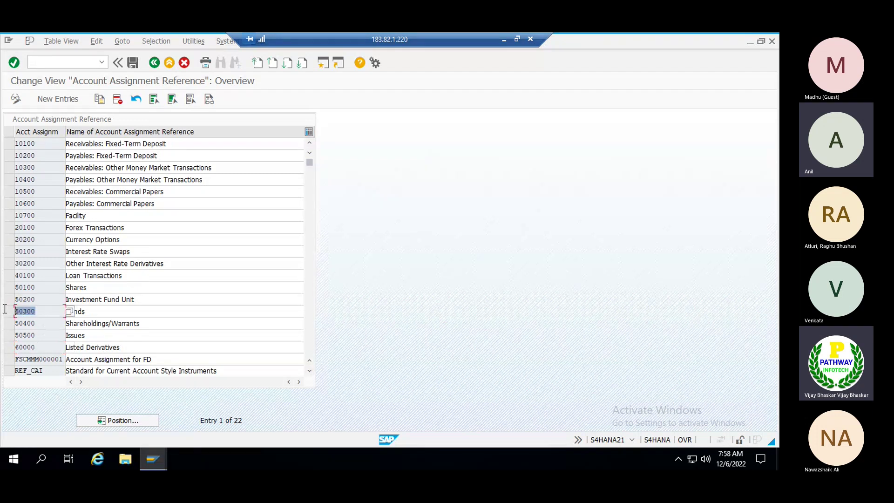
key(Left)
click(502, 41)
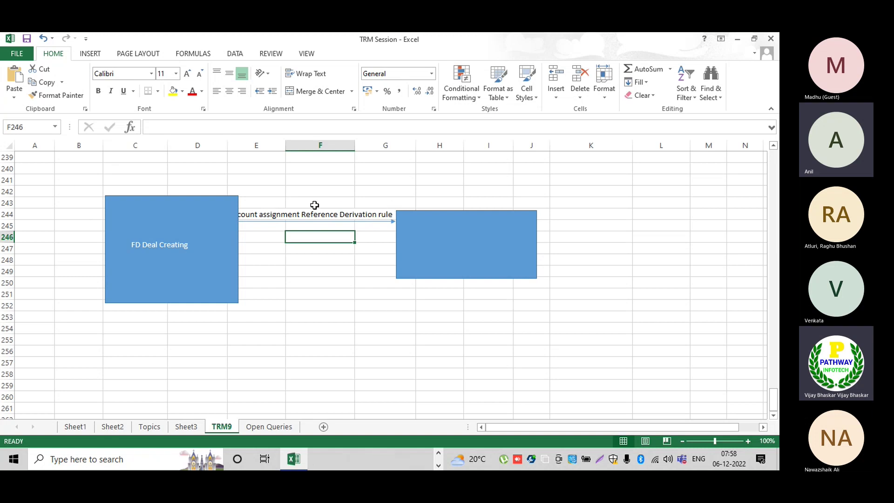
Add the heading "Update TYpe" to the empty rectangle and shift it to the middle of its line
click(418, 224)
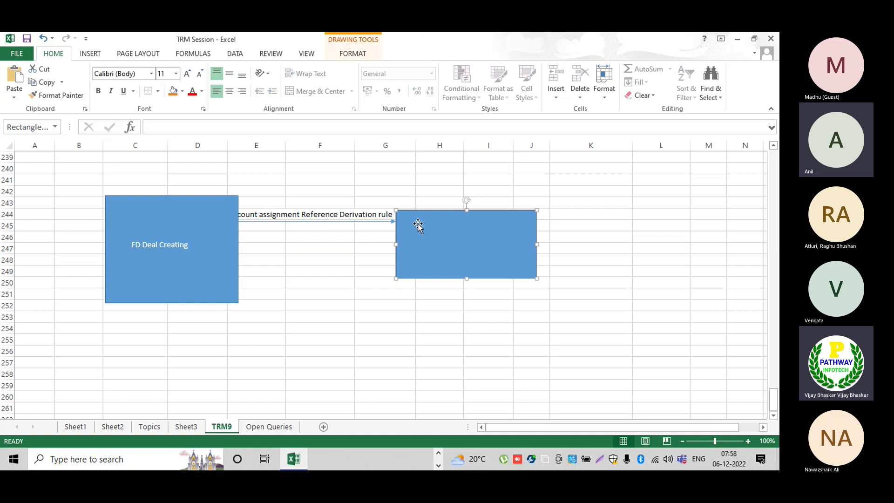
right_click(418, 223)
click(455, 286)
text(Upda)
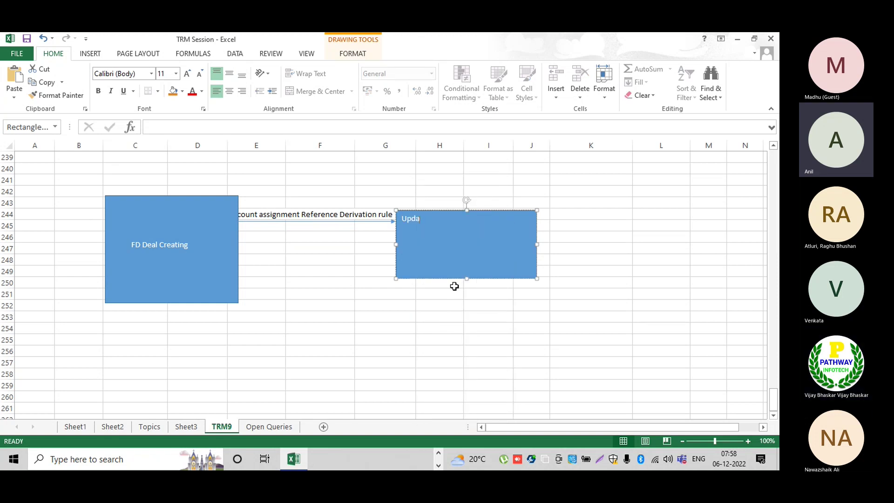
text(te TYpe)
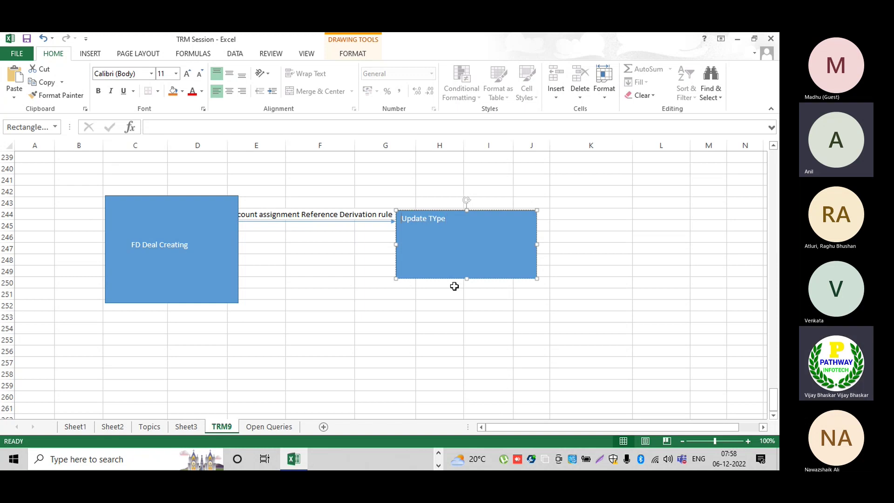
key(Home)
key(BackSpace)
key(BackSpace)
text(MM)
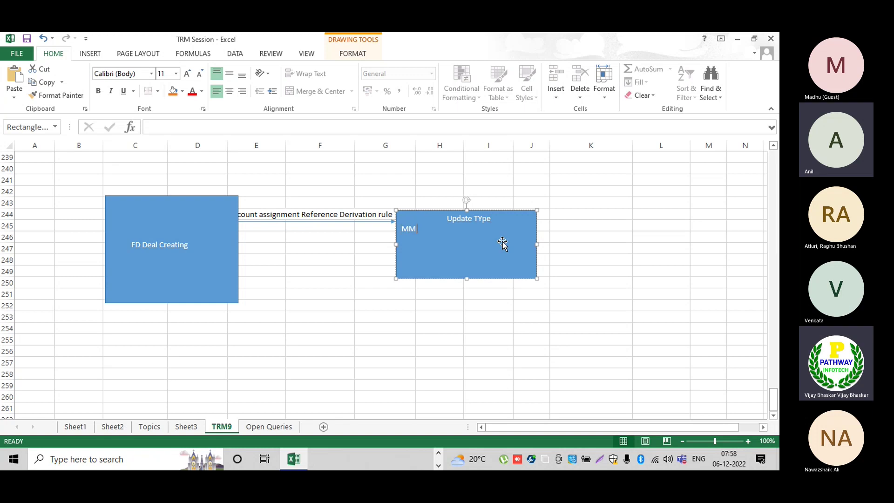
text( - Updatayes)
triple_click(403, 229)
key(BackSpace)
Add the lines "Sub module - MM" and "Product Type -FD" under the Update TYpe heading
text(Sub module)
text( - MM )
text(Product Ty)
text(pe -)
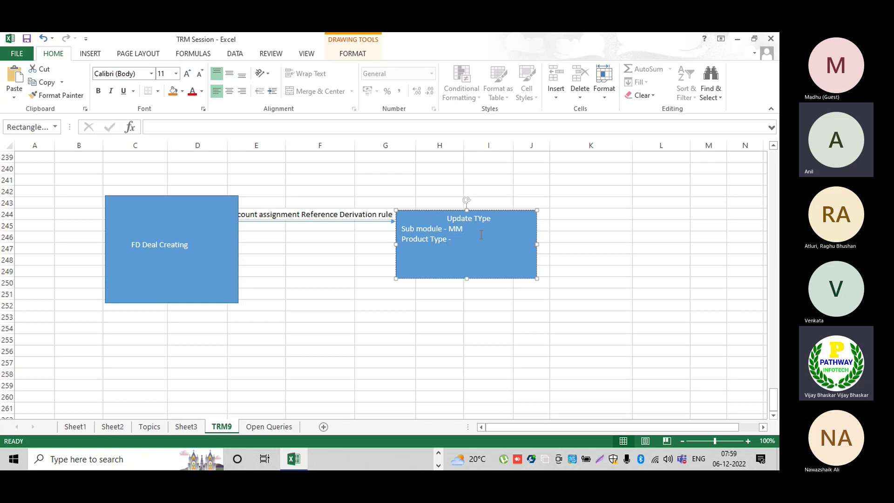
text(FD)
key(Return)
Add the line "Valuation area - IFRS, LOCAL GAP" below the product type line in the rectangle
text(Value)
key(BackSpace)
key(BackSpace)
key(BackSpace)
text(lu)
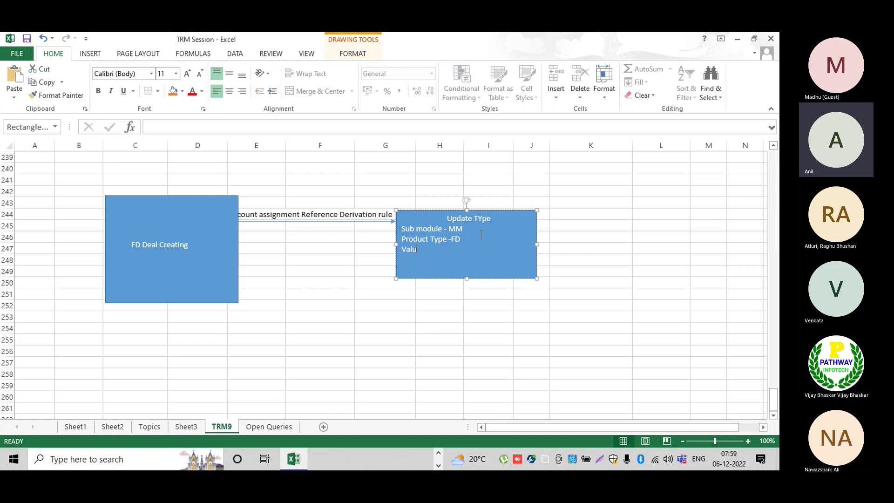
text(ation area - IF)
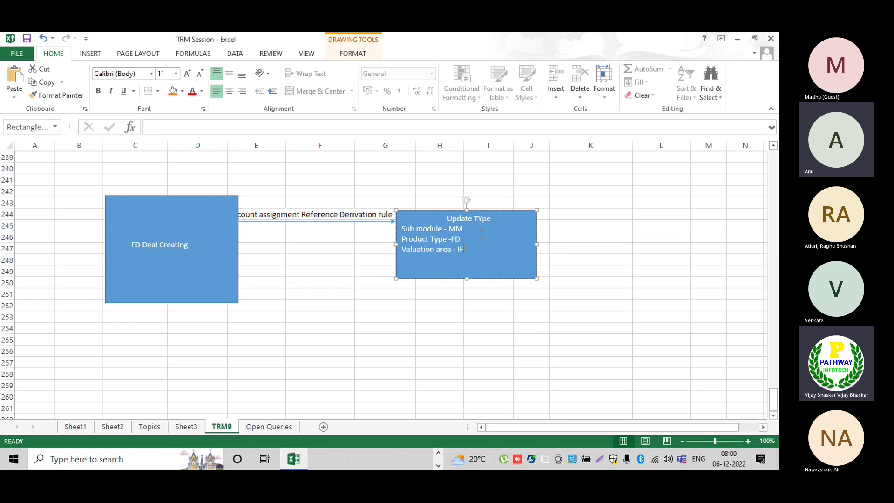
text(RS, LOCAL GAP)
click(320, 316)
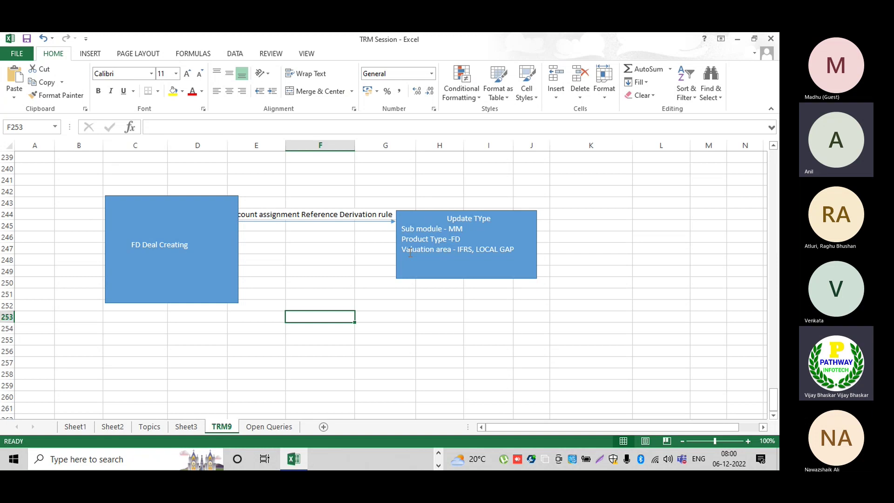
Save the workbook and draw a vertical arrow running down from the FD Deal Creating box to row 256
key(ctrl+s)
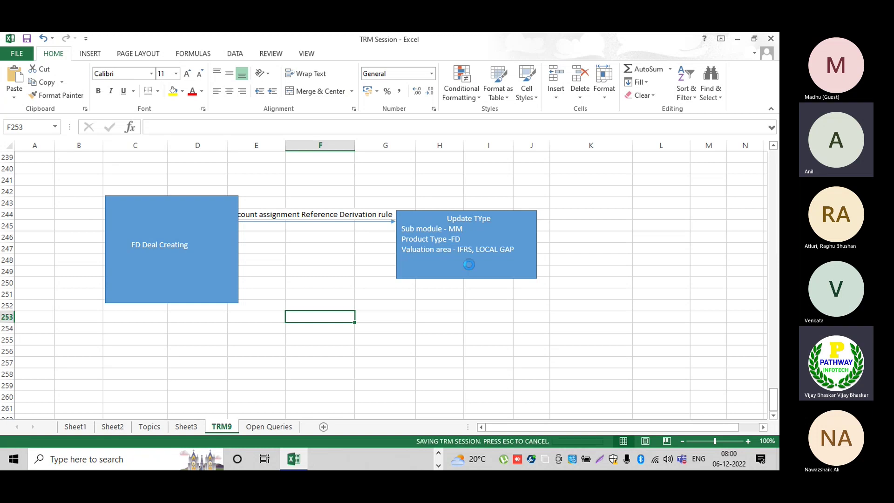
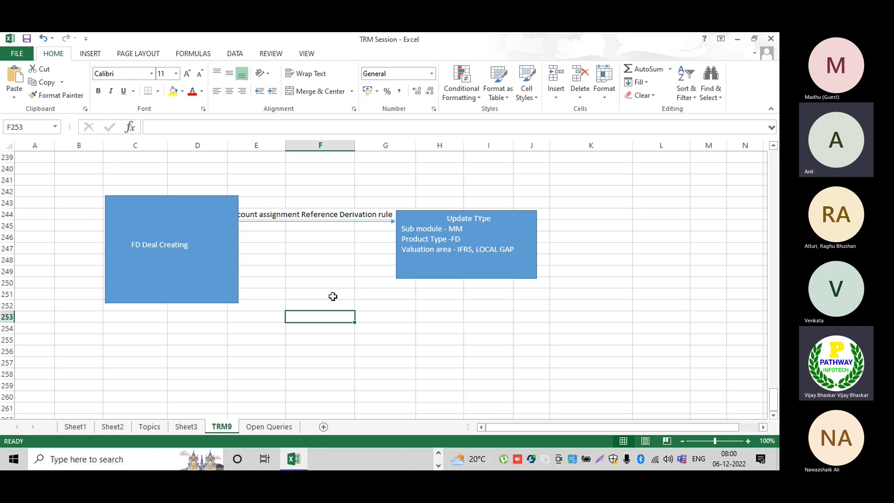
click(90, 54)
click(177, 70)
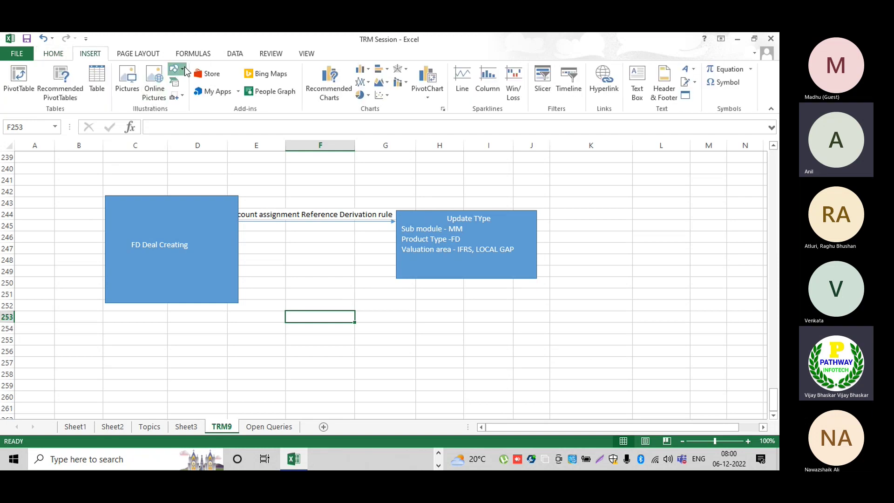
click(200, 97)
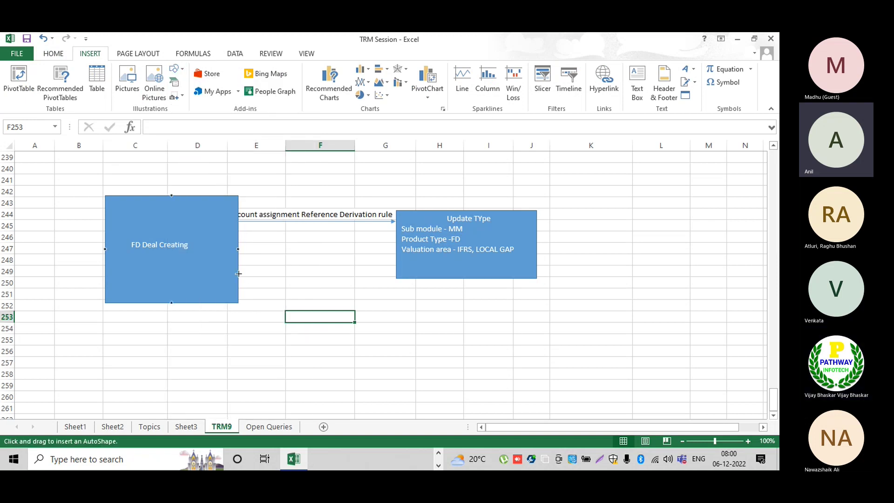
mouse_move(238, 273)
mouse_down()
mouse_move(284, 275)
mouse_move(279, 323)
mouse_move(232, 352)
mouse_up()
drag(236, 318, 200, 315)
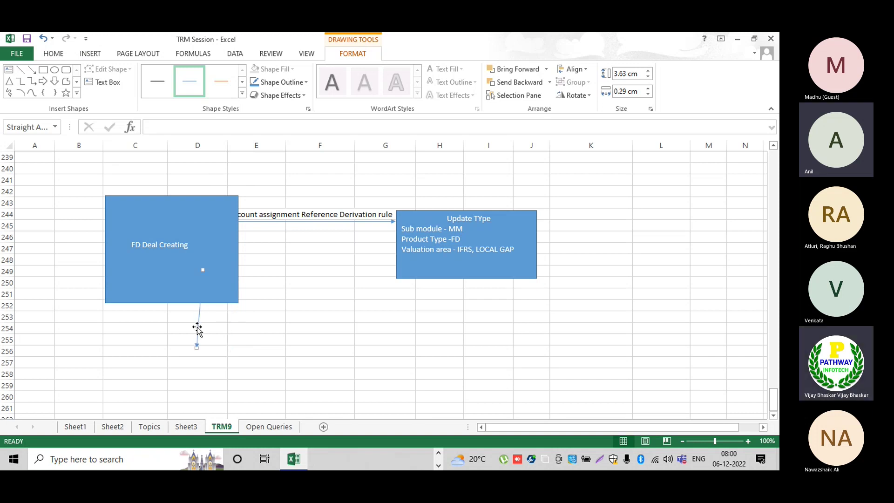
drag(195, 349, 203, 349)
Enter the label "Update Types" in cell D256 at the tip of the new arrow
click(181, 354)
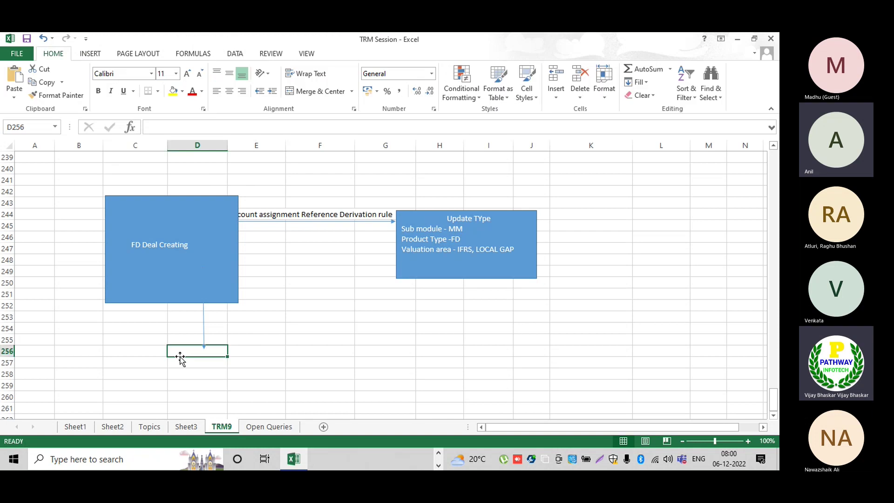
text(Update)
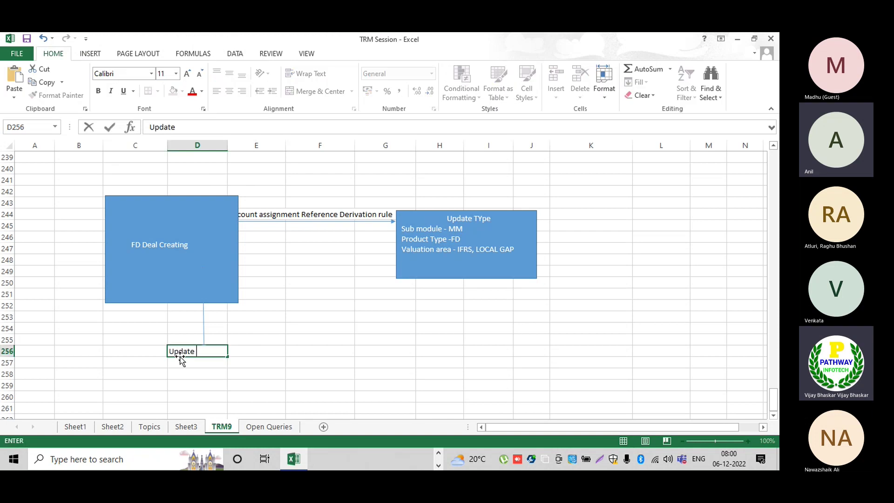
text( Types)
key(Return)
click(180, 350)
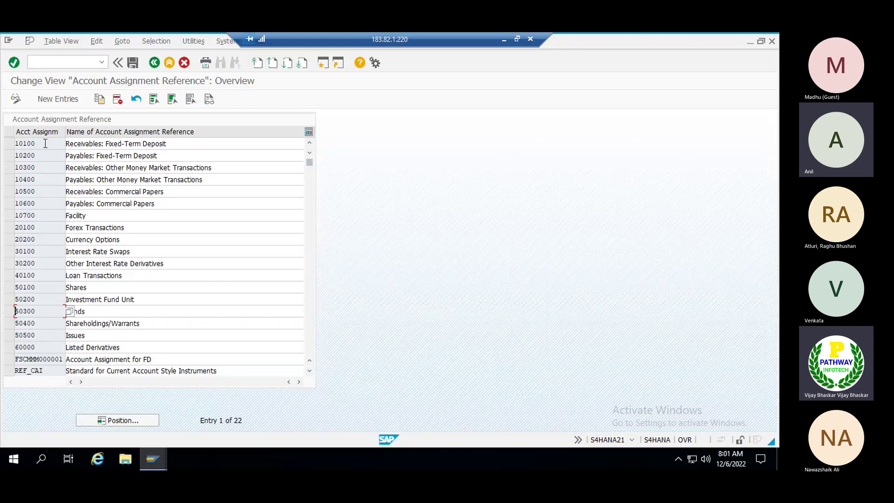
Switch to the remote SAP session, look at entry 10100 in the Account Assignment Reference list, and return to the Excel diagram
drag(37, 143, 13, 143)
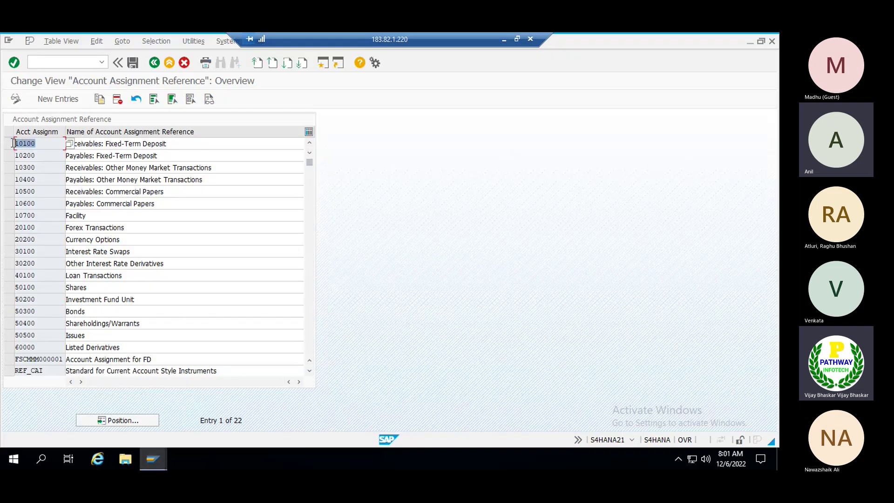
click(12, 143)
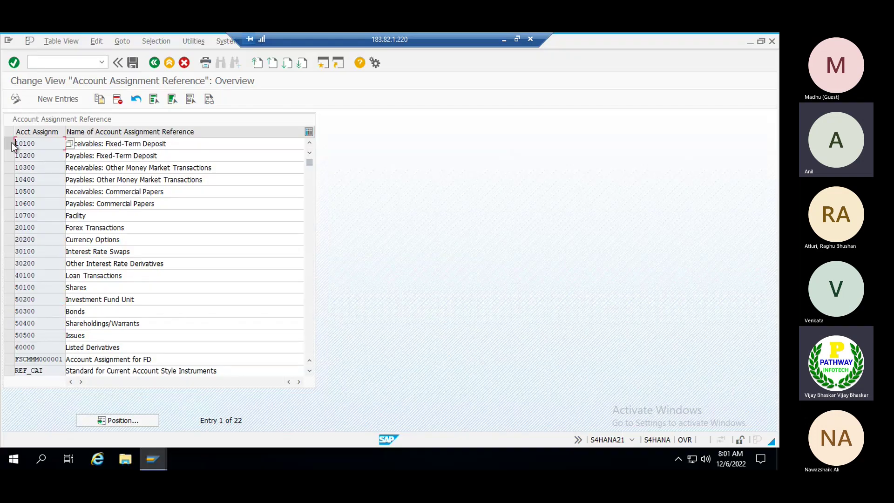
click(503, 41)
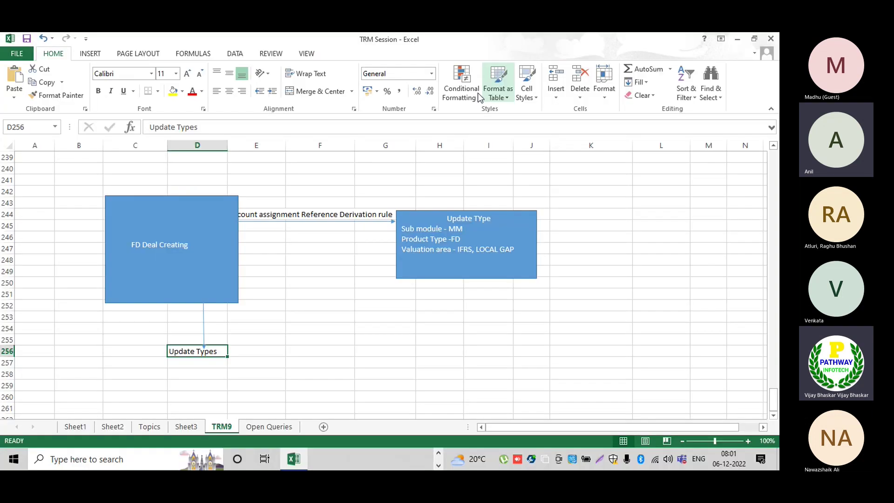
Draw a vertical arrow about 1.2 cm long running down from the Update Types label
click(197, 371)
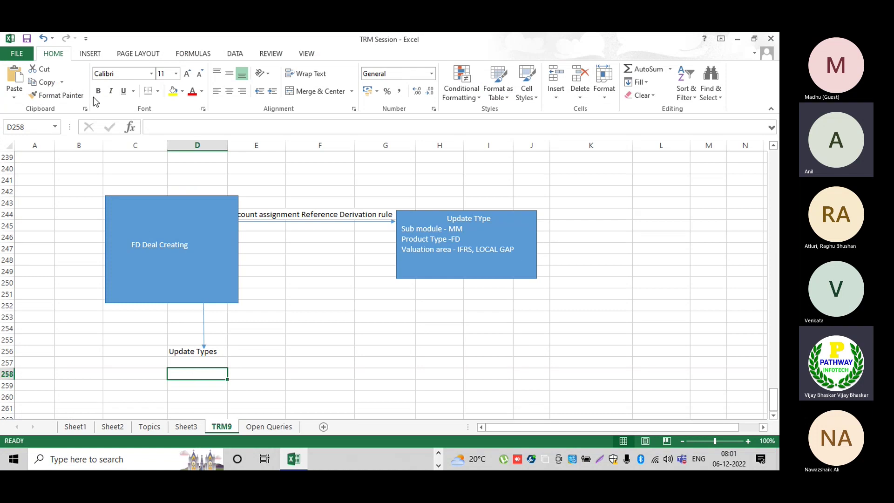
click(91, 54)
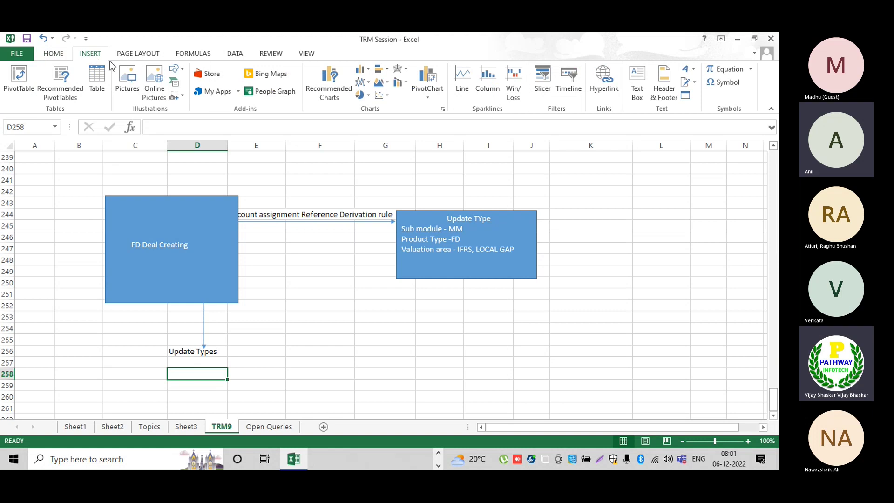
click(181, 74)
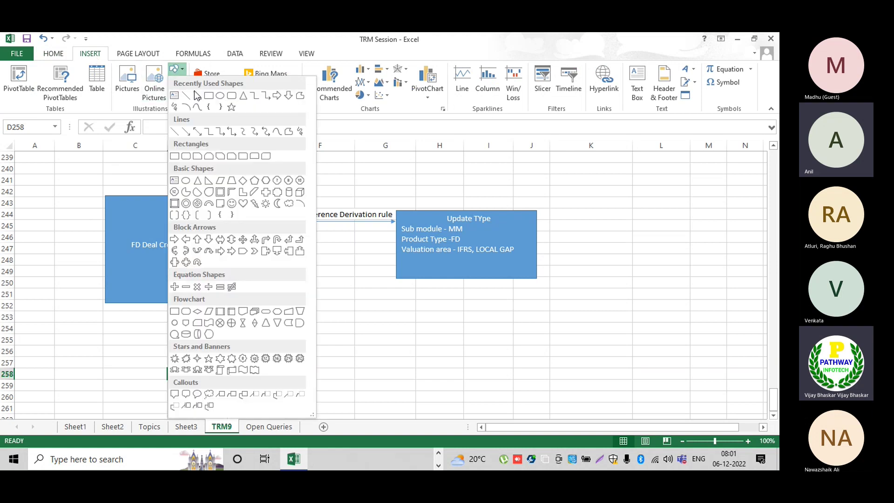
click(198, 99)
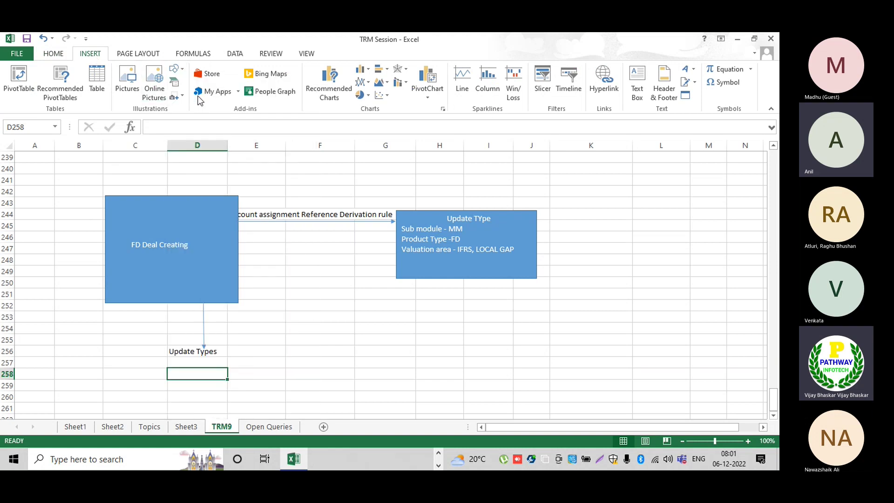
drag(192, 356, 191, 380)
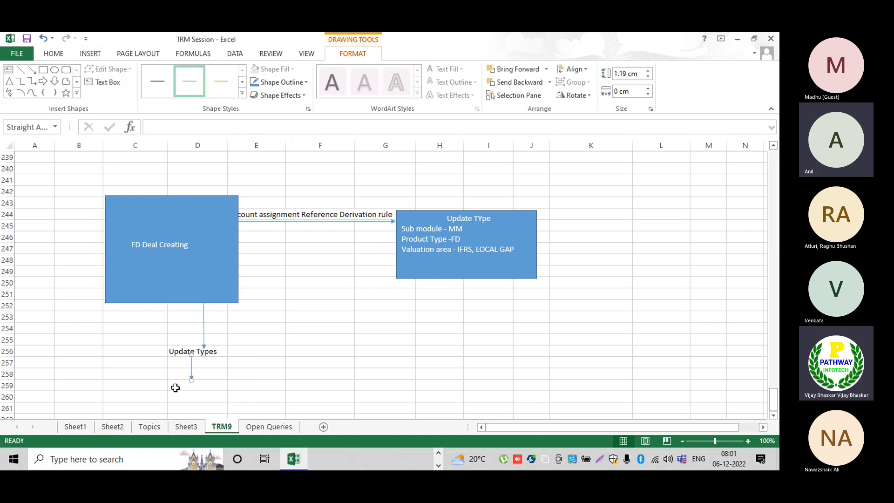
Enter the label "Posting Specification" in cell D259 below the short arrow
click(176, 387)
text(Posting Spe)
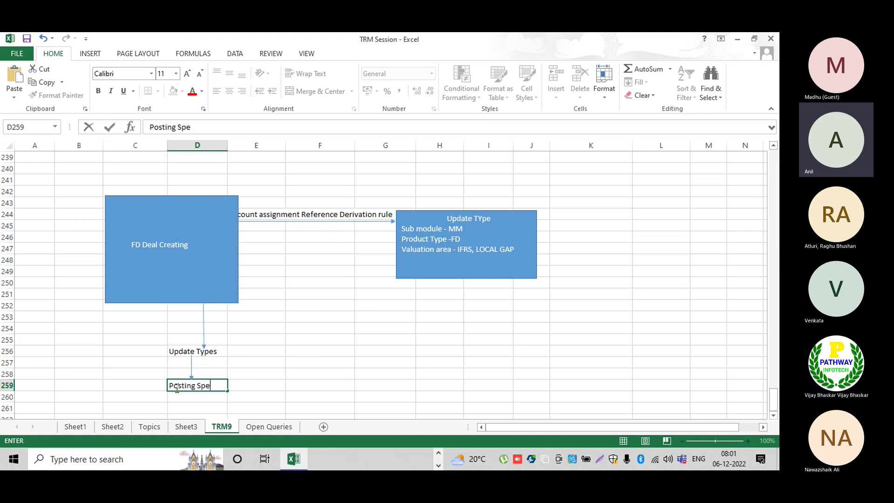
text(cification)
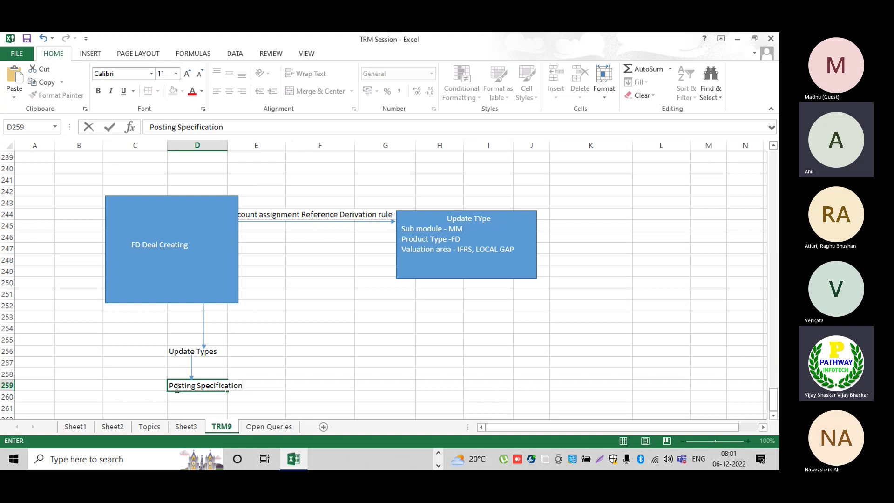
key(Return)
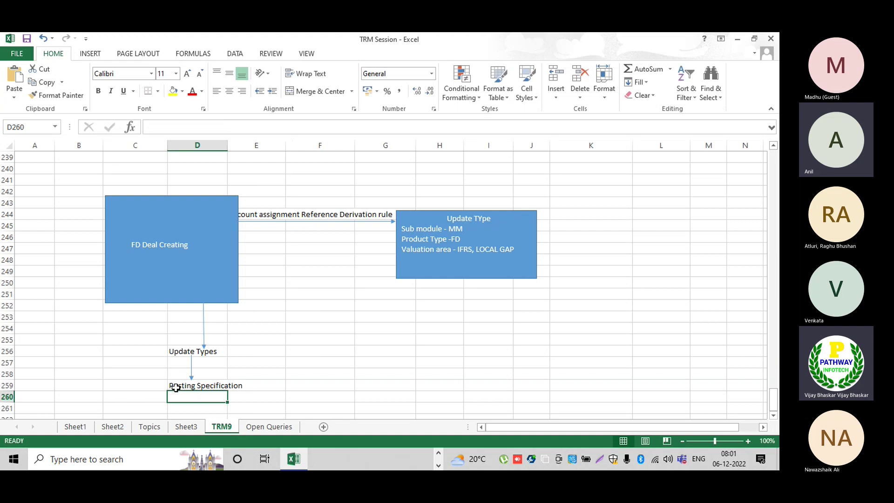
Enter the label "Account Symboles" in cell B260 and move it up to B259, level with Posting Specification
scroll(176, 381, down, 2)
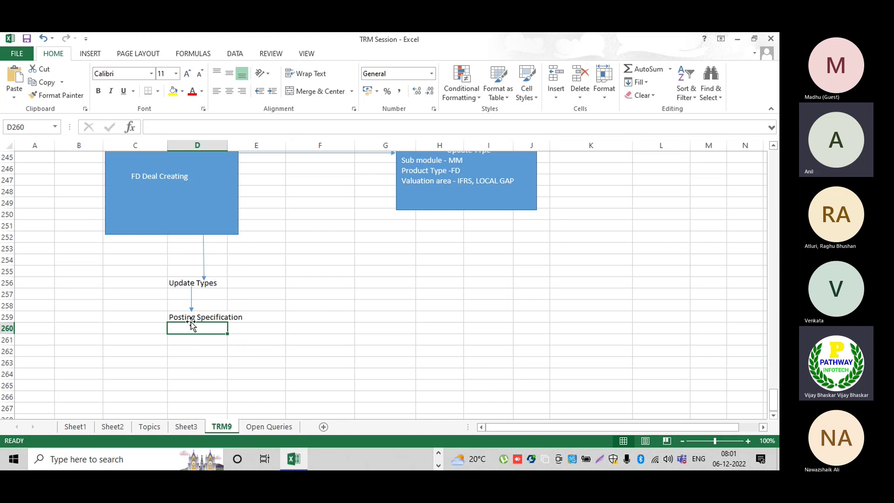
click(85, 328)
text(A)
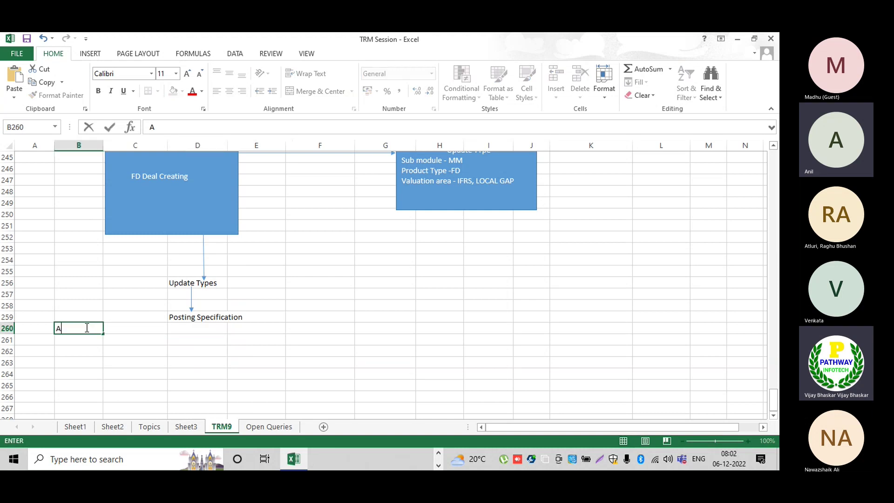
text(ccount Symboles)
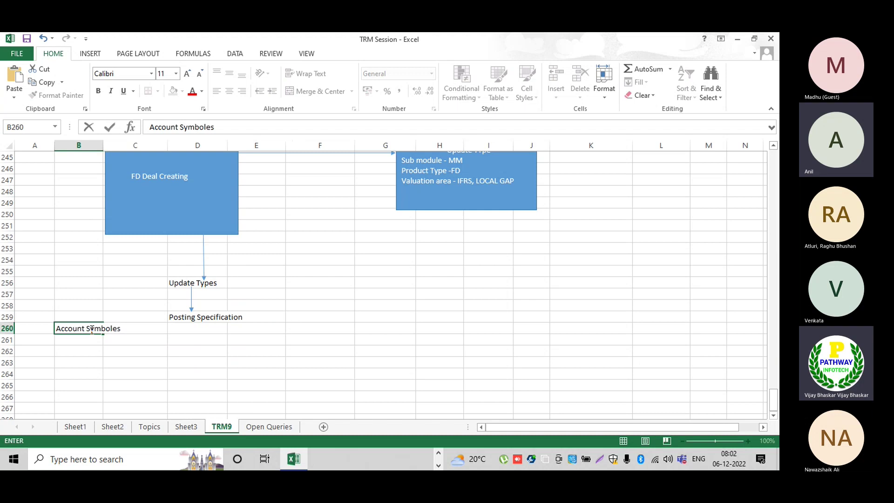
key(Return)
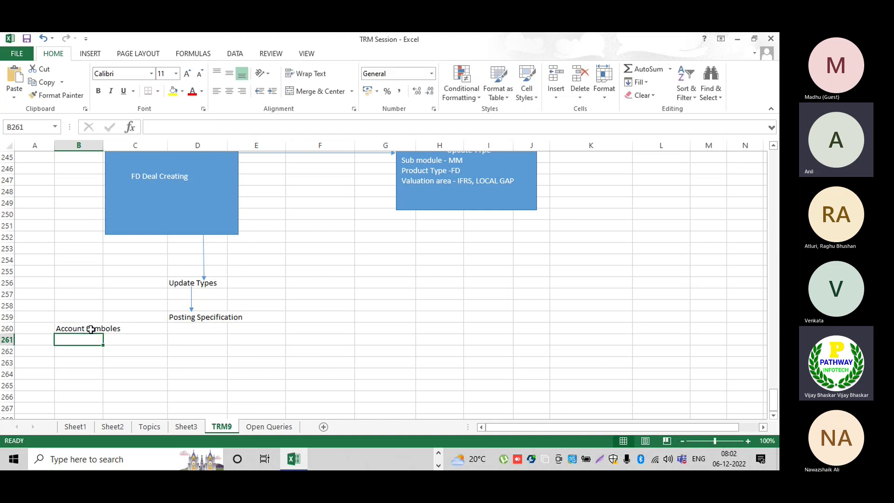
click(91, 329)
key(ctrl+c)
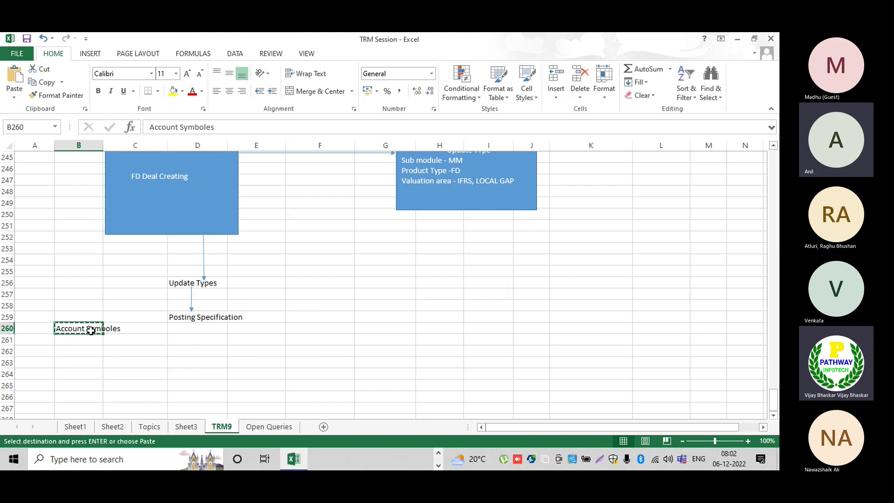
key(Up)
key(ctrl+v)
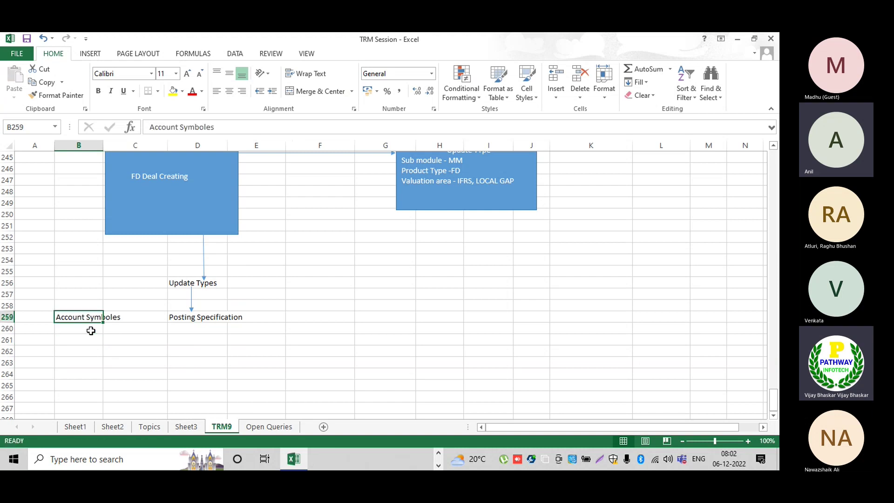
Draw a horizontal arrow about 2.2 cm long from Account Symboles to Posting Specification
click(92, 54)
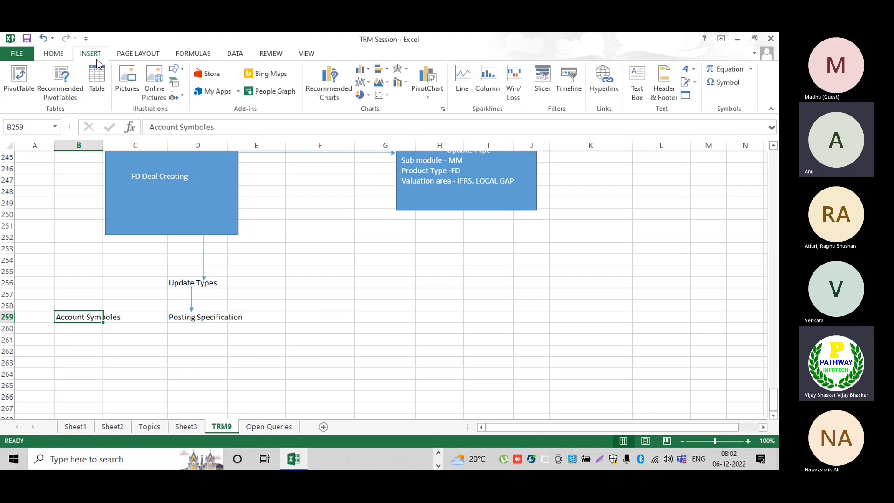
click(182, 75)
click(200, 95)
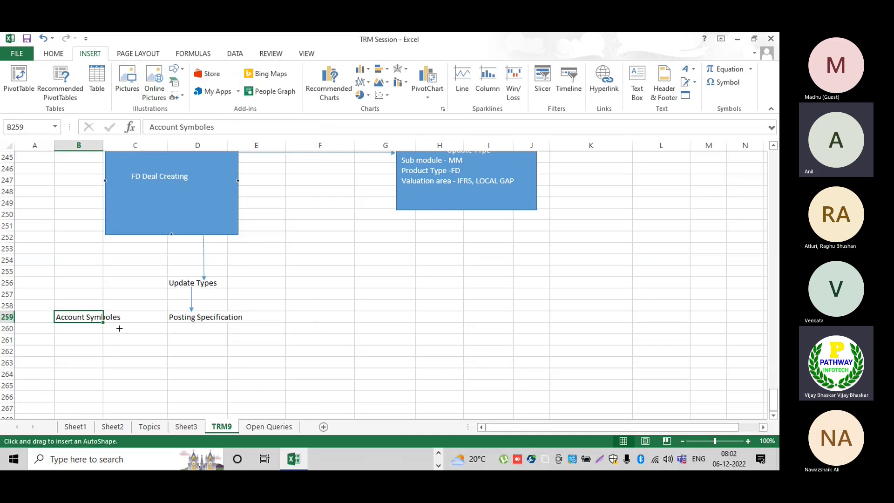
drag(120, 317, 168, 317)
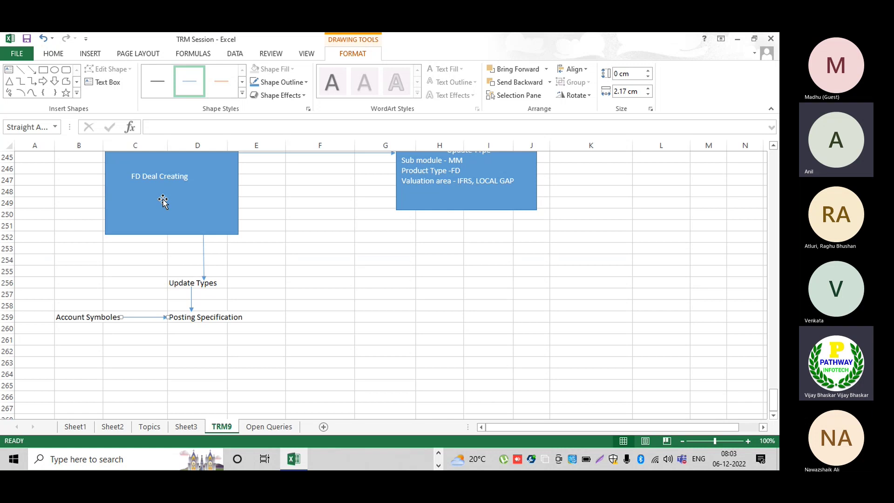
Draw an arrow down from Account Symboles to row 262 and a horizontal arrow about 13 cm long from its tip to column G
scroll(163, 200, up, 2)
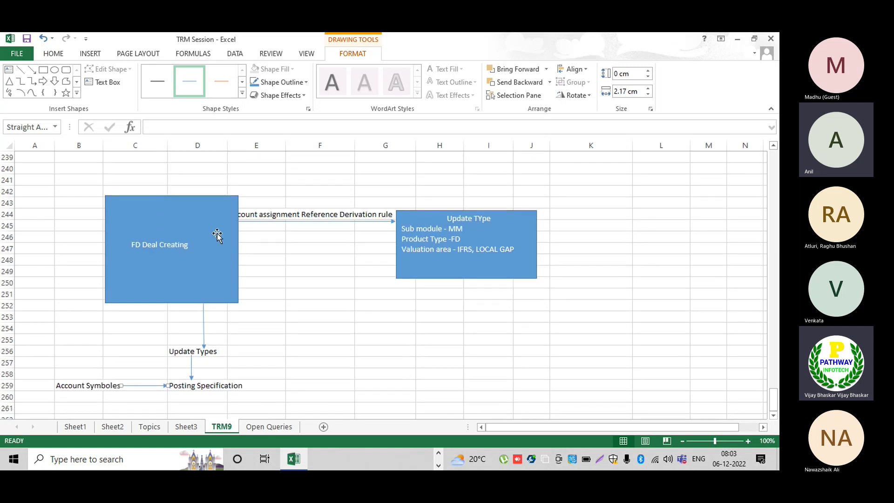
scroll(195, 259, down, 2)
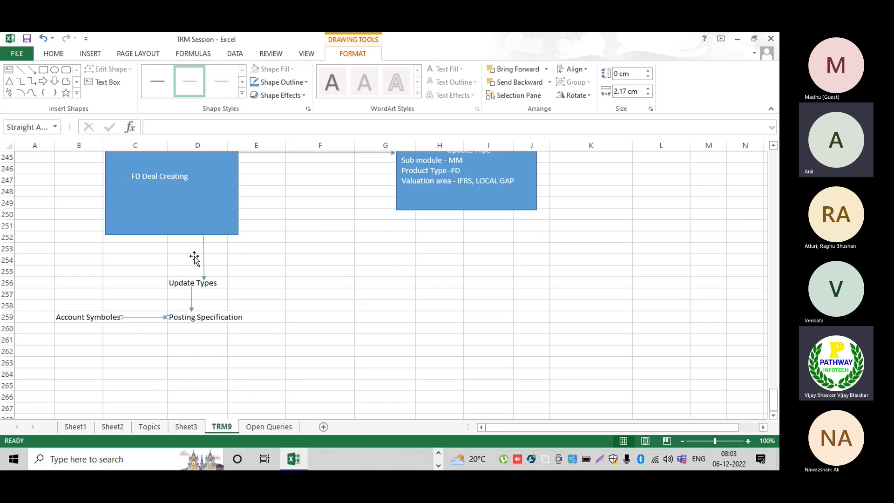
click(32, 71)
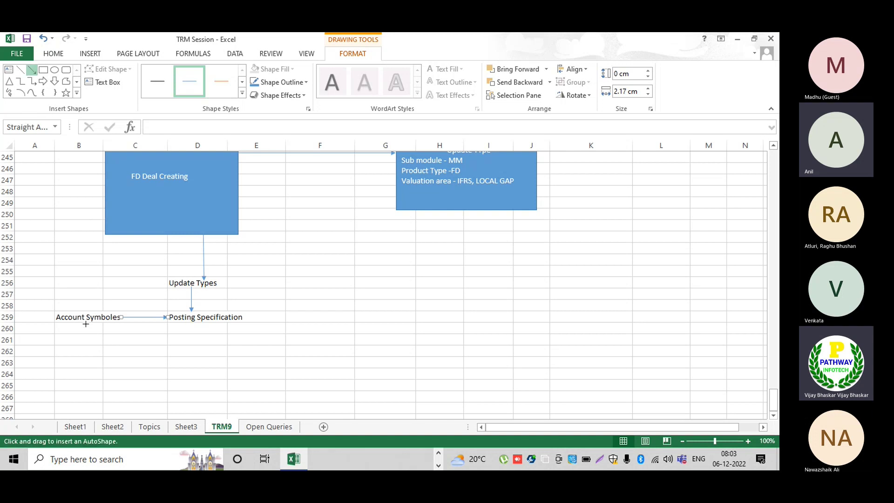
mouse_move(85, 357)
mouse_down()
mouse_move(322, 347)
mouse_move(367, 356)
mouse_up()
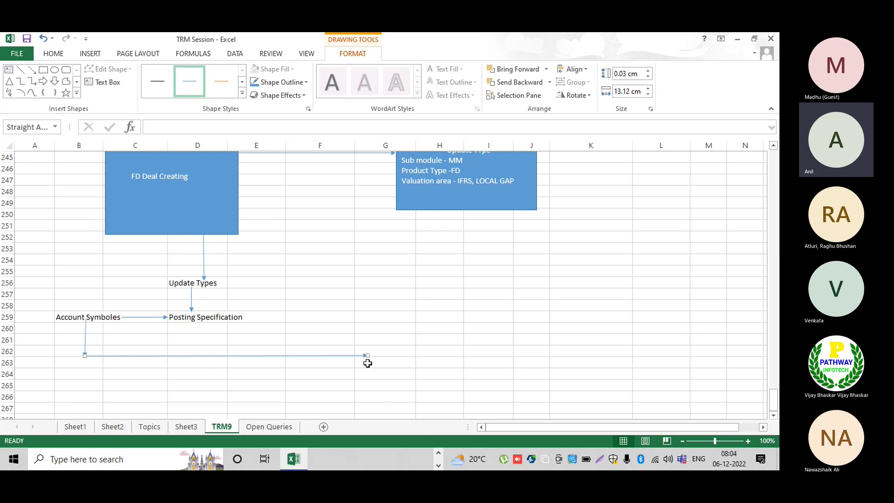
Draw a rectangle about 3.2 cm wide and 1.2 cm high at H261:I263 and label it "Account Determination"
click(440, 347)
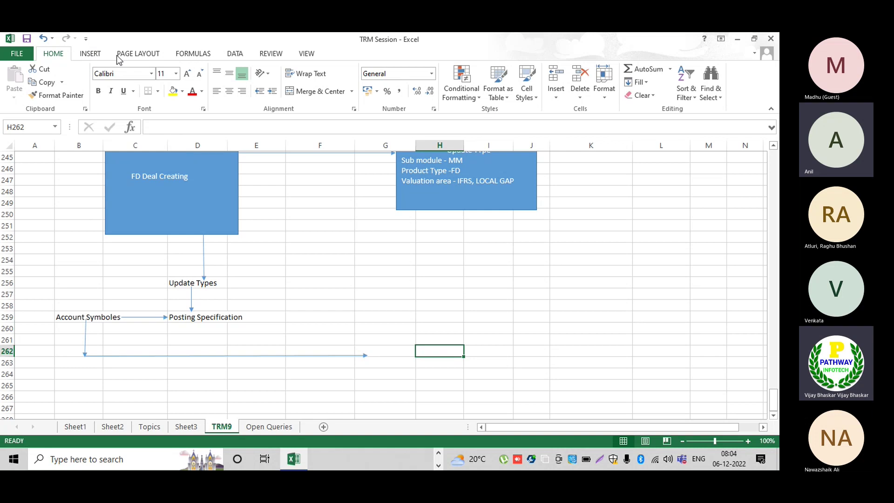
click(90, 53)
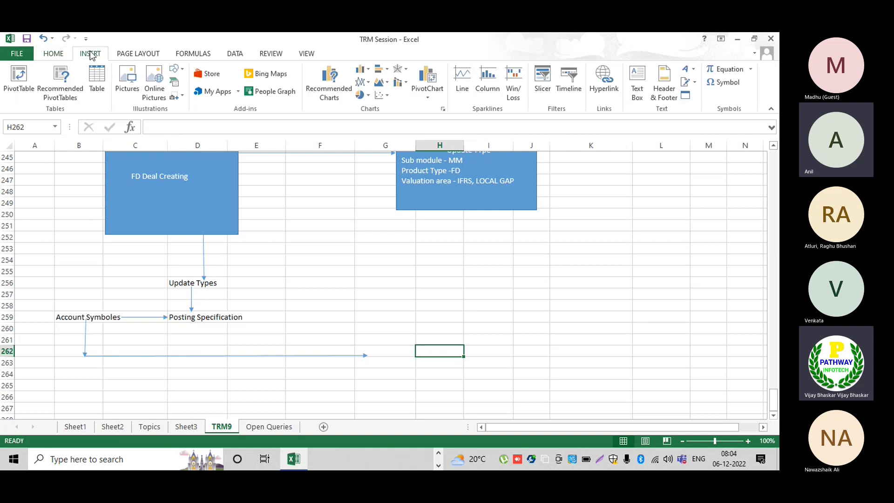
click(182, 71)
click(212, 103)
drag(416, 339, 487, 364)
right_click(450, 355)
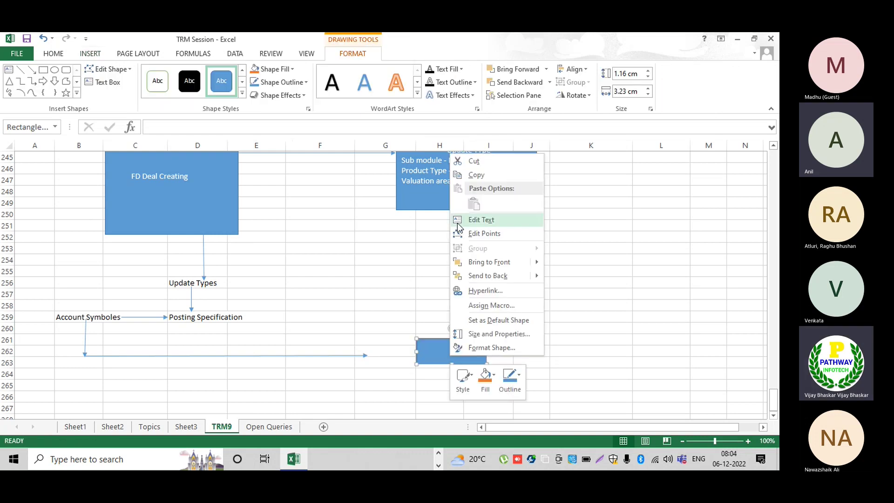
click(483, 223)
text(Ac)
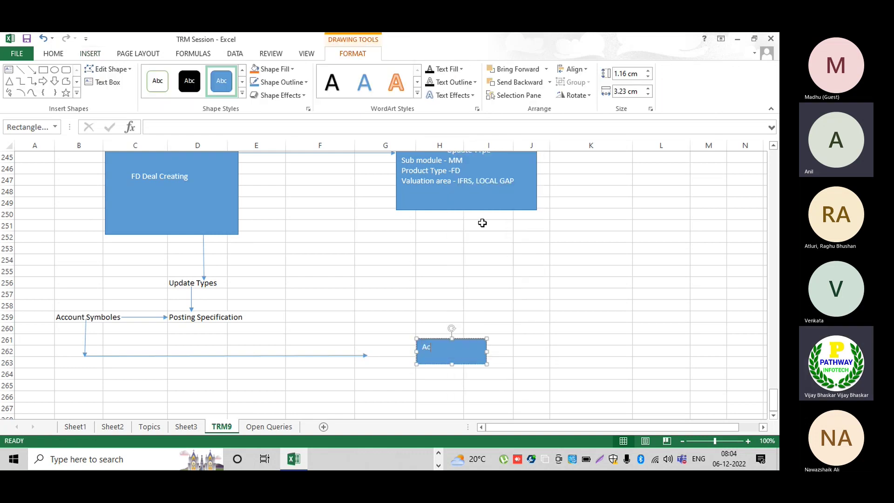
text(count Determination)
Extend the long horizontal arrow in row 262 to about 15.4 cm so it connects to the Account Determination box
click(386, 365)
click(362, 356)
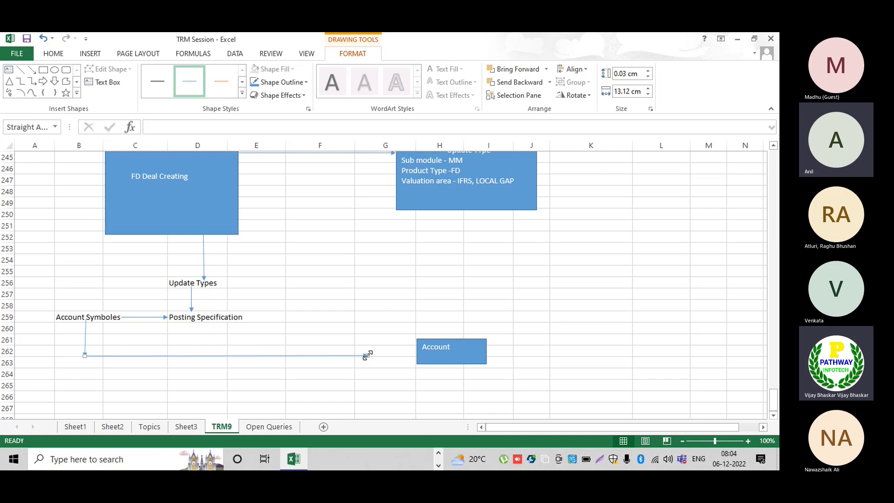
drag(367, 355, 415, 353)
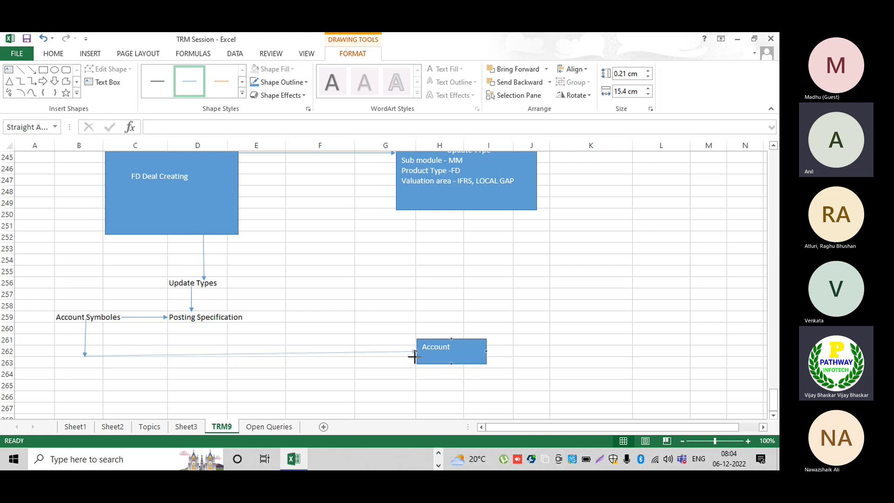
Enter "Currency" in cell H265 and "Valuaation class" in H266 below the Account Determination box
click(436, 382)
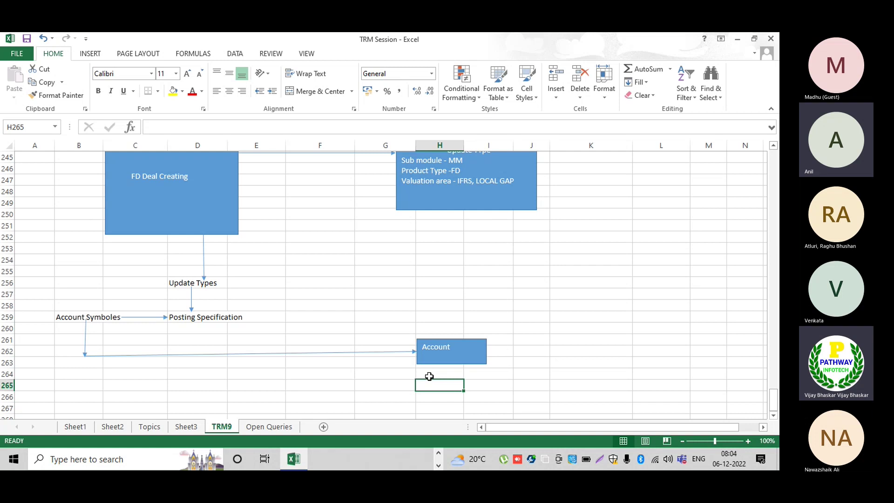
text(Currency)
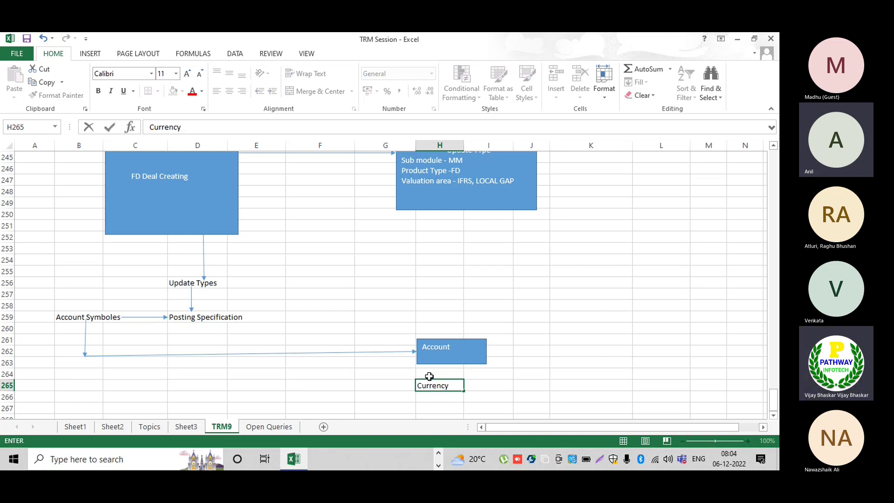
key(Return)
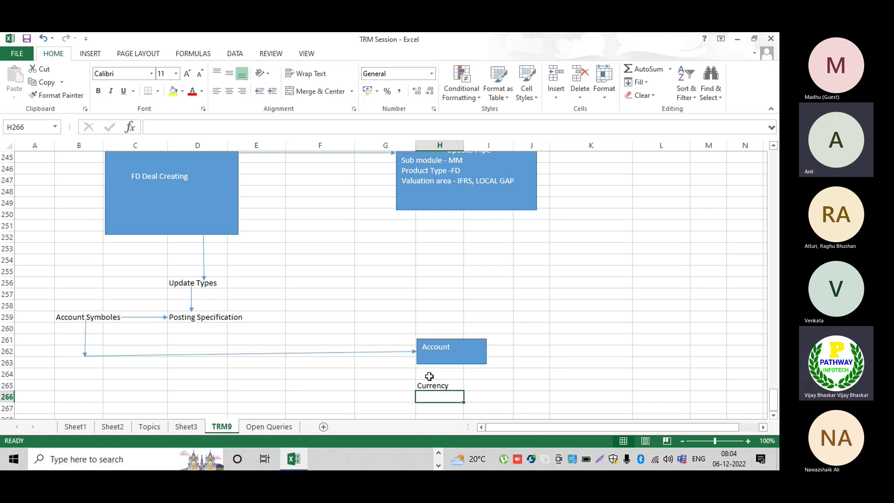
text(Valua)
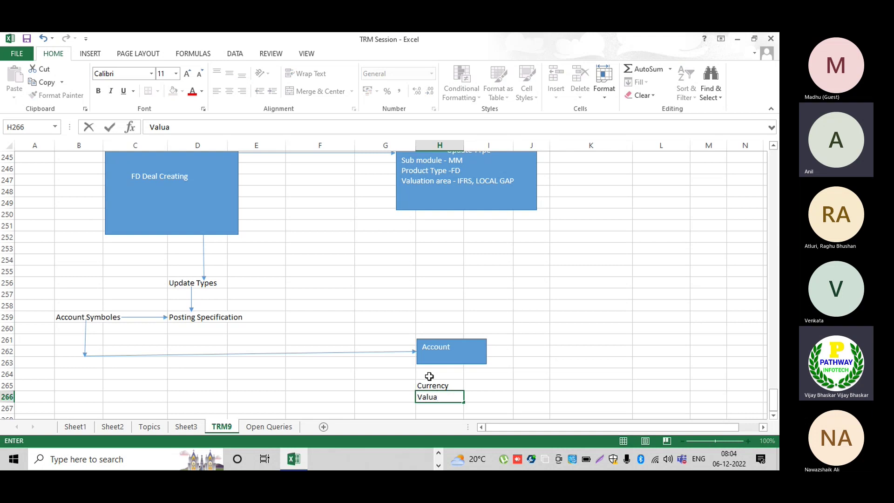
text(ation class)
key(Return)
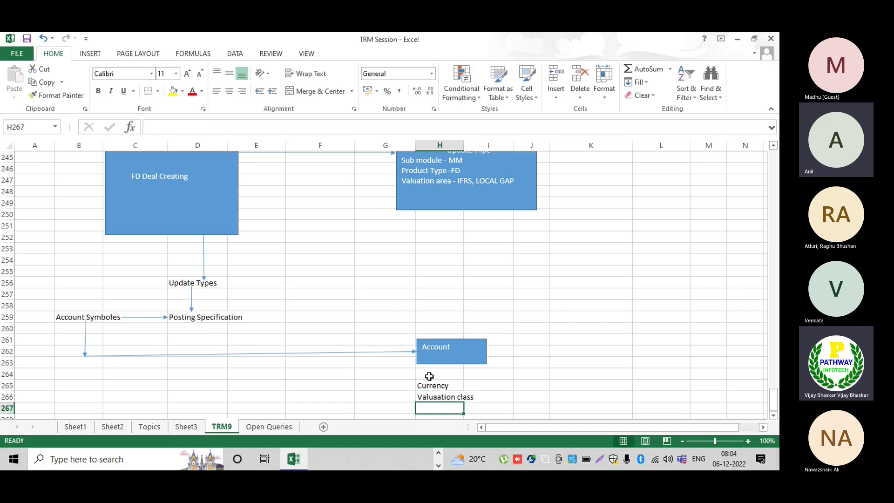
Copy the short arrow between Update Types and Posting Specification and place the copy directly below Valuaation class
click(192, 303)
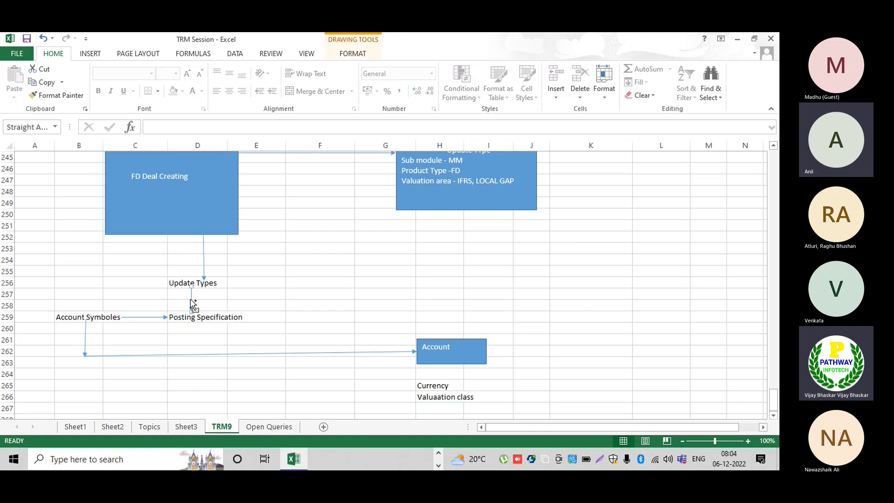
scroll(257, 323, down, 3)
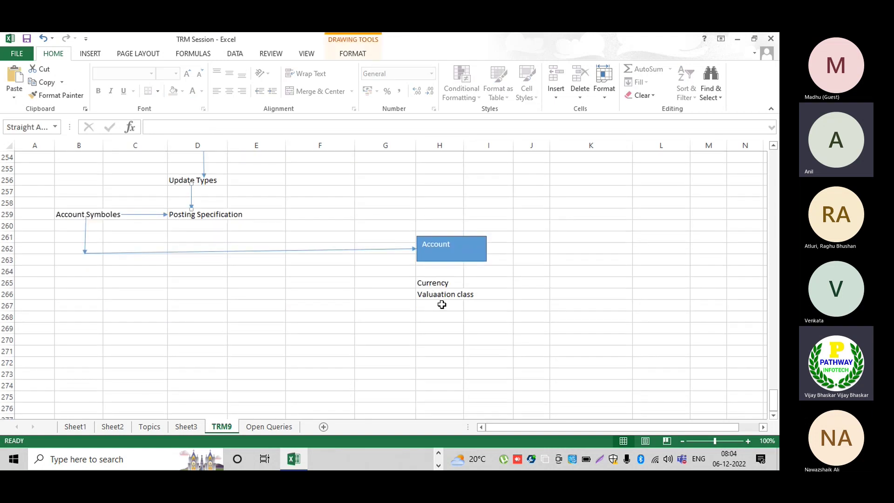
click(443, 305)
key(ctrl+v)
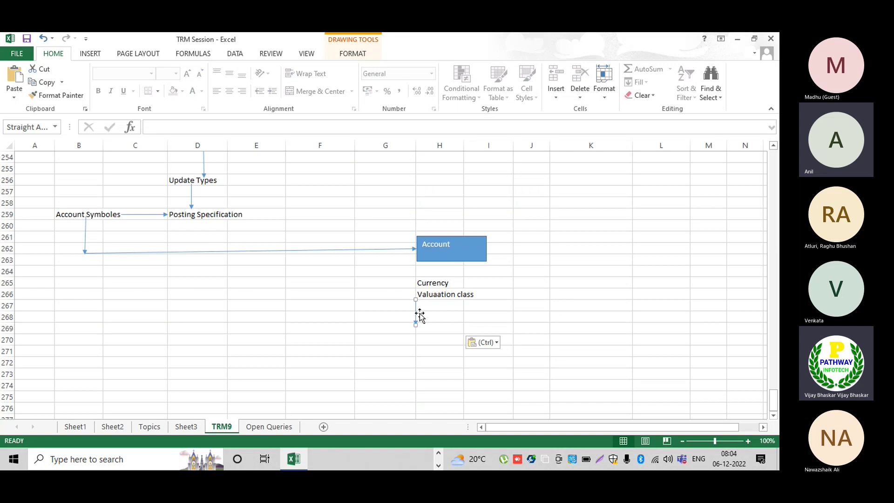
drag(417, 309, 437, 306)
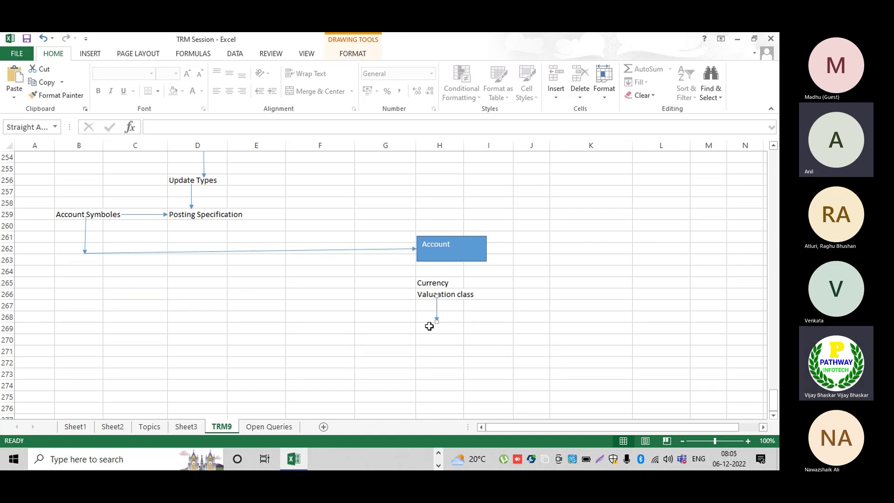
Enter the label "GL Accounts" in cell H269 at the tip of the copied arrow
click(427, 331)
text(GL)
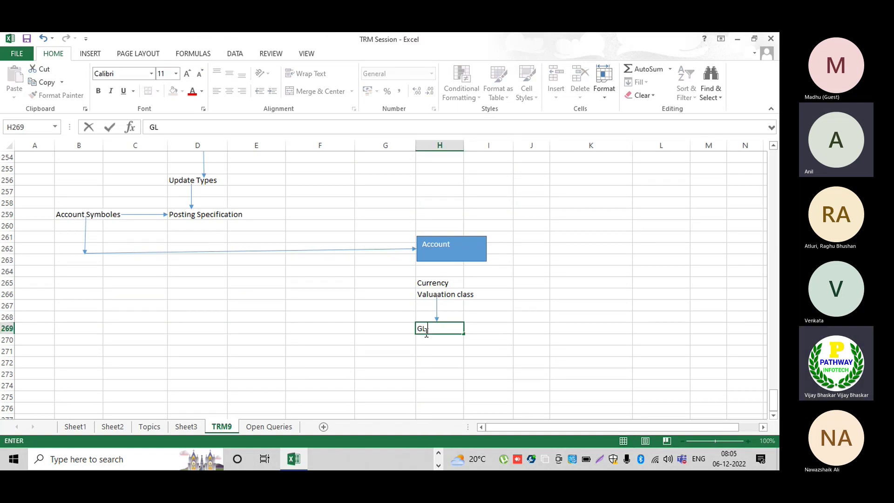
text( Accounts)
key(Return)
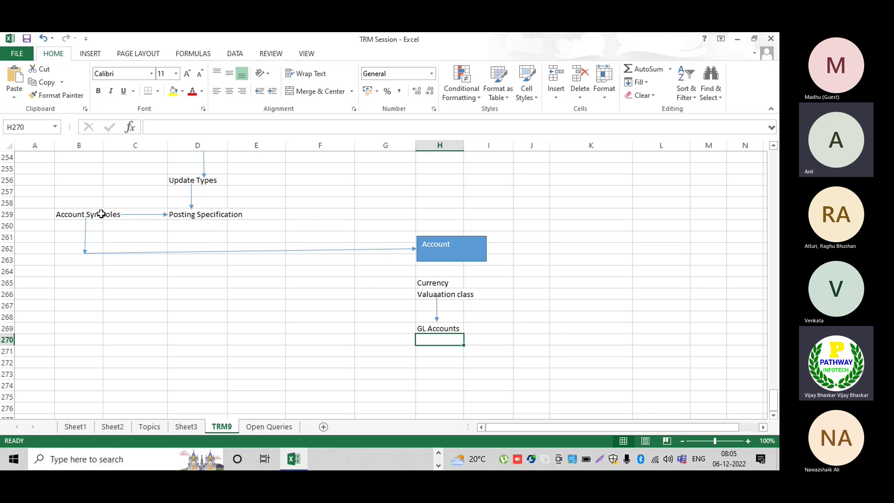
Widen the Account Determination box to the end of column I so its full label fits
scroll(241, 289, up, 4)
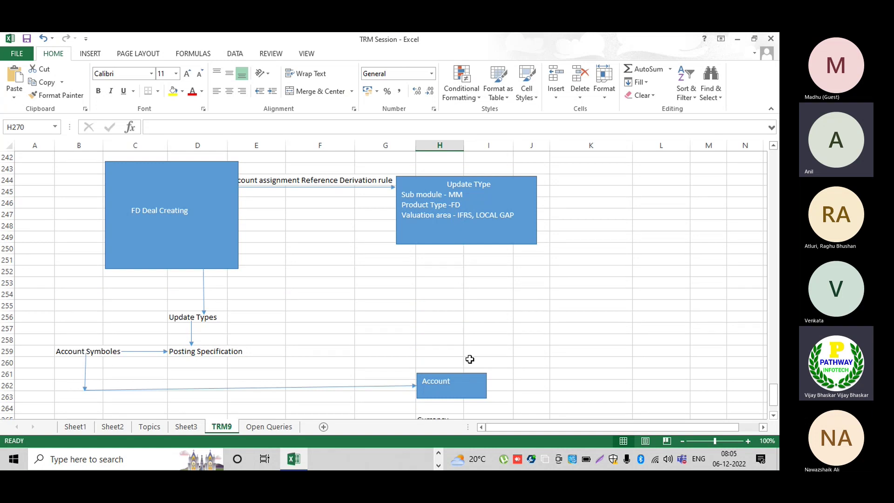
click(459, 383)
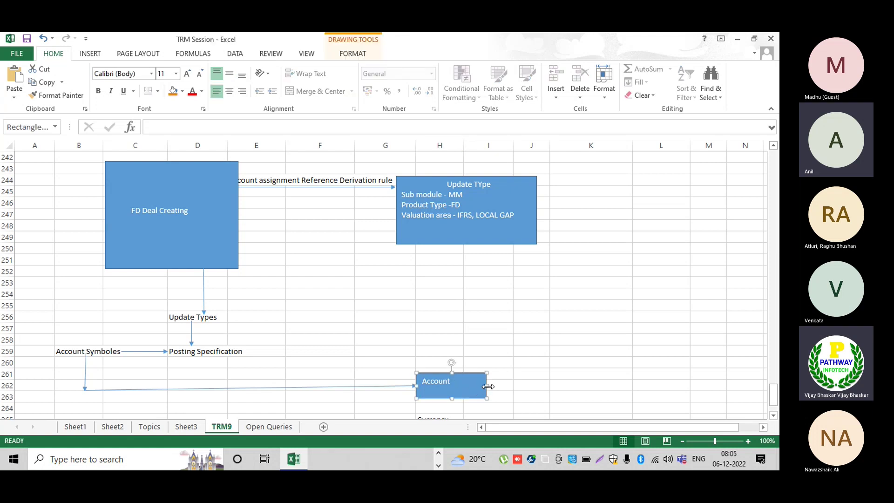
drag(487, 386, 514, 386)
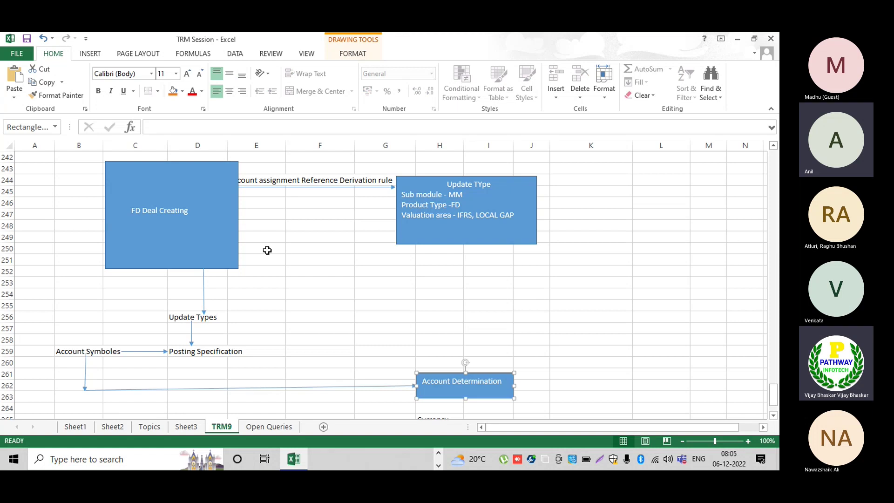
Copy the arrow below FD Deal Creating, place it under the Update TYpe box and extend it down to Account Determination
click(204, 294)
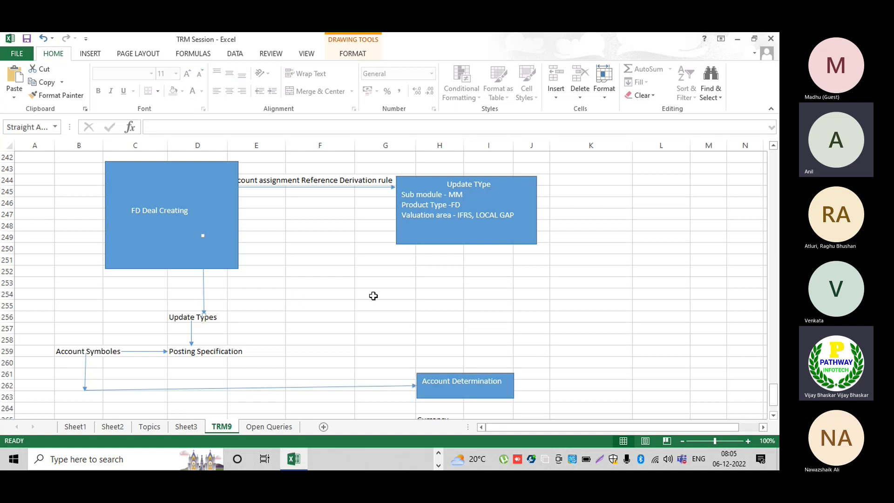
click(461, 282)
key(ctrl+v)
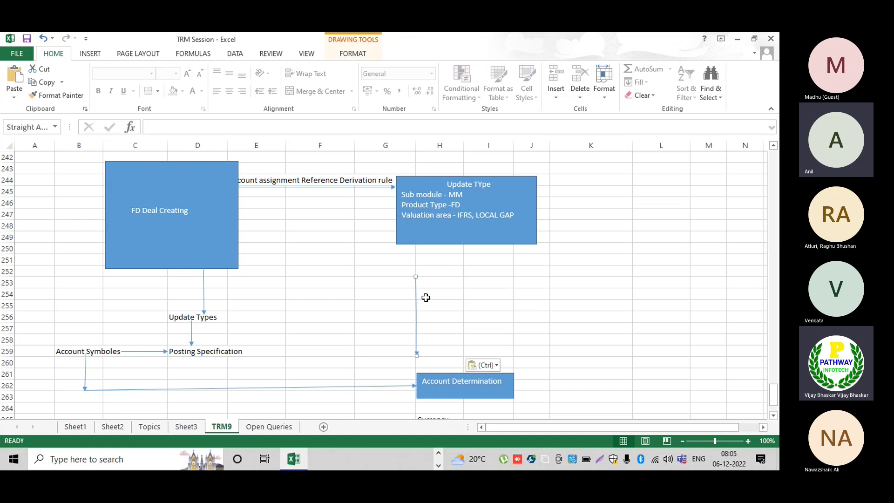
drag(415, 303, 463, 271)
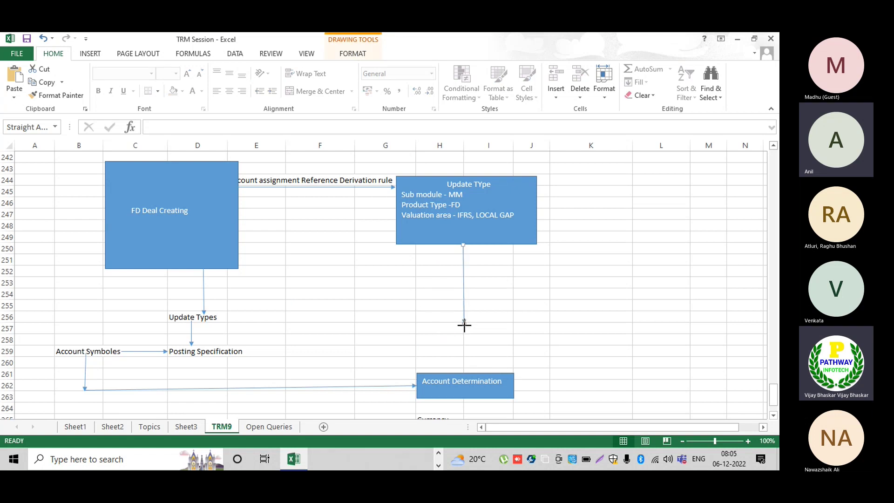
drag(464, 322, 465, 372)
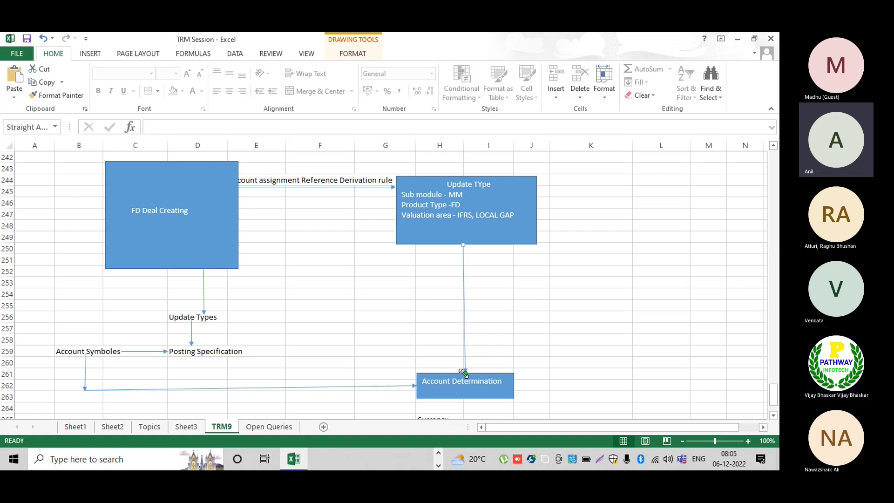
click(423, 337)
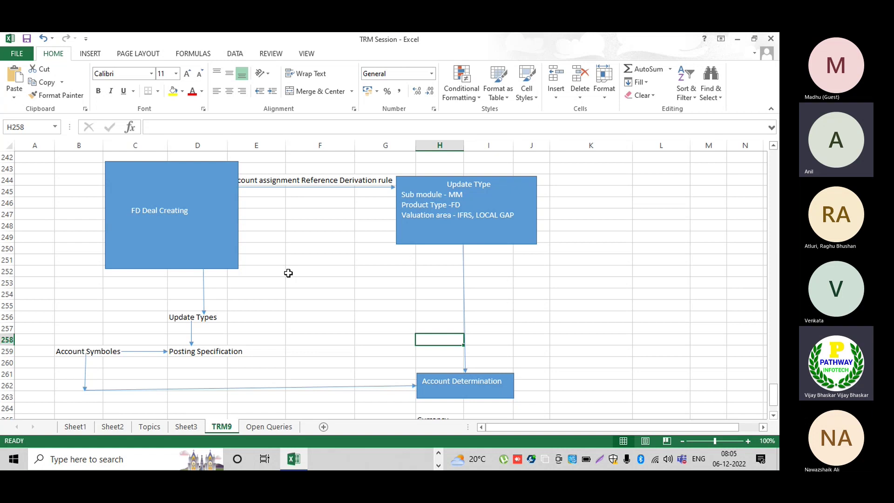
Delete the empty rows 237 to 240 above the flow diagram
scroll(265, 266, down, 2)
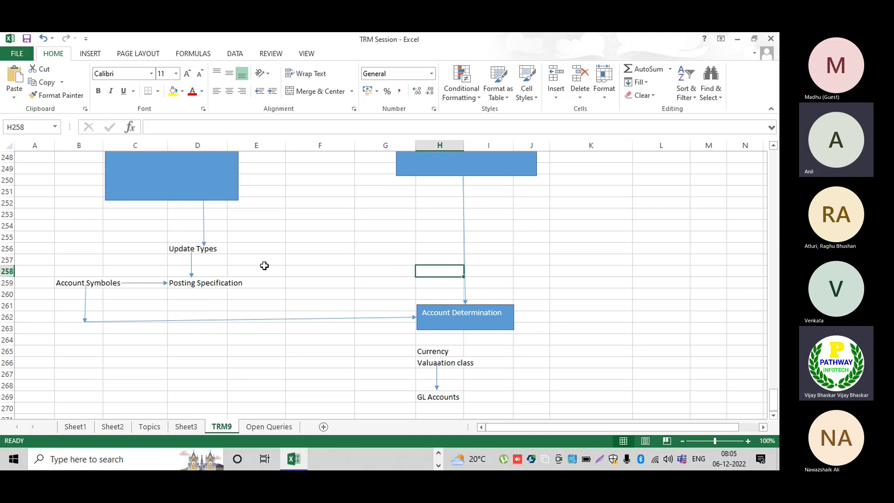
scroll(264, 265, up, 3)
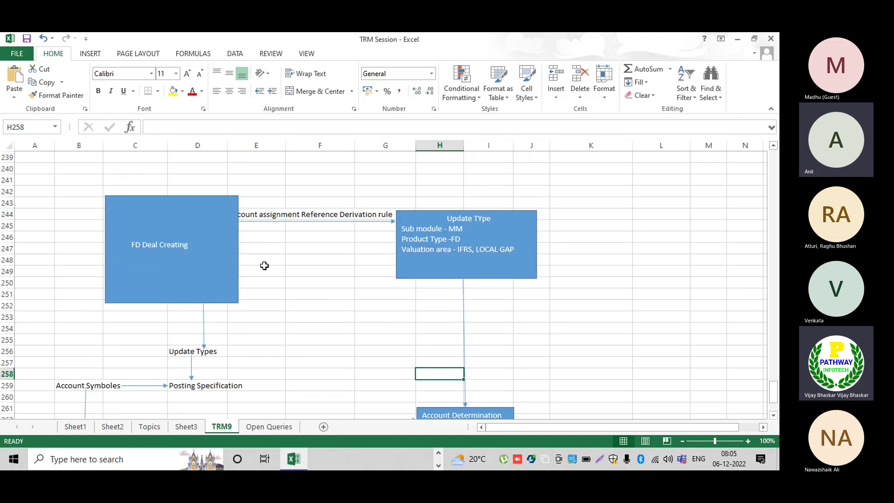
scroll(265, 266, up, 2)
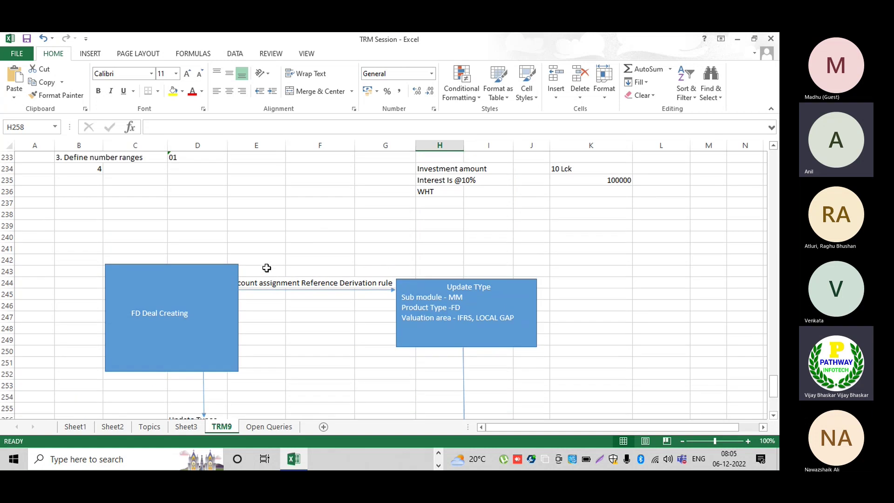
drag(8, 203, 7, 232)
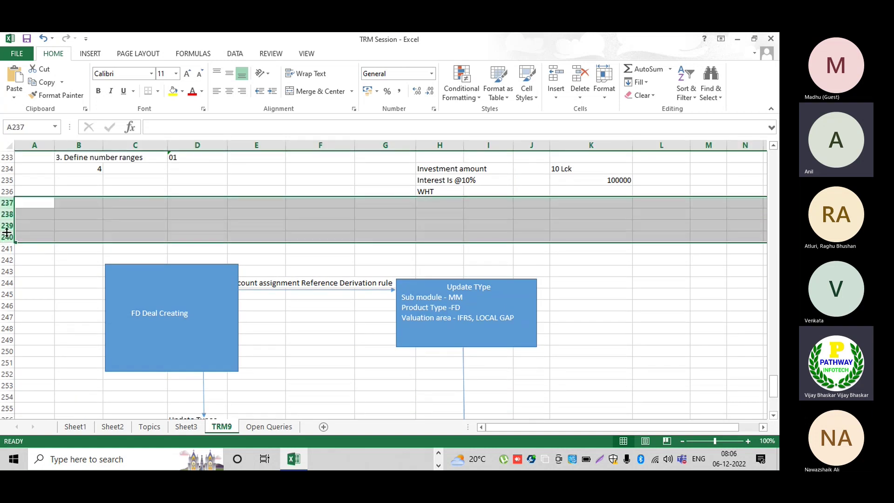
key(ctrl+minus)
click(325, 349)
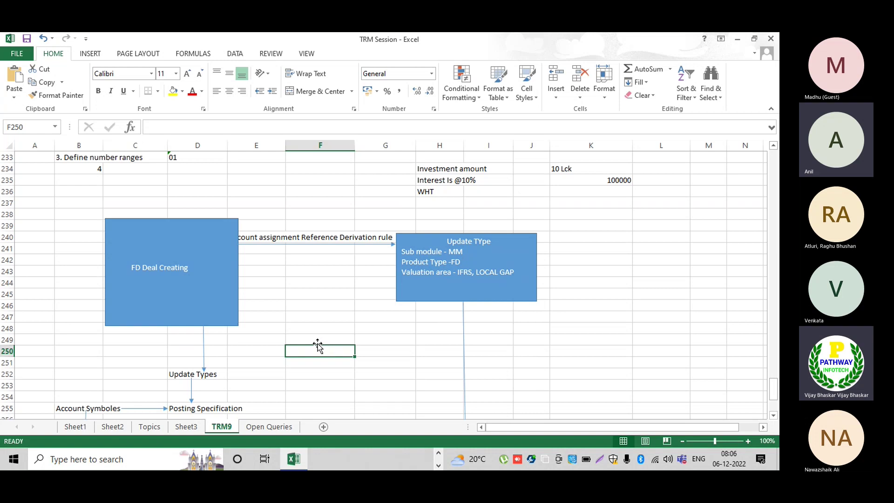
Switch to the SAP remote session and create a new account assignment reference entry with the ID TRM5MM
click(439, 455)
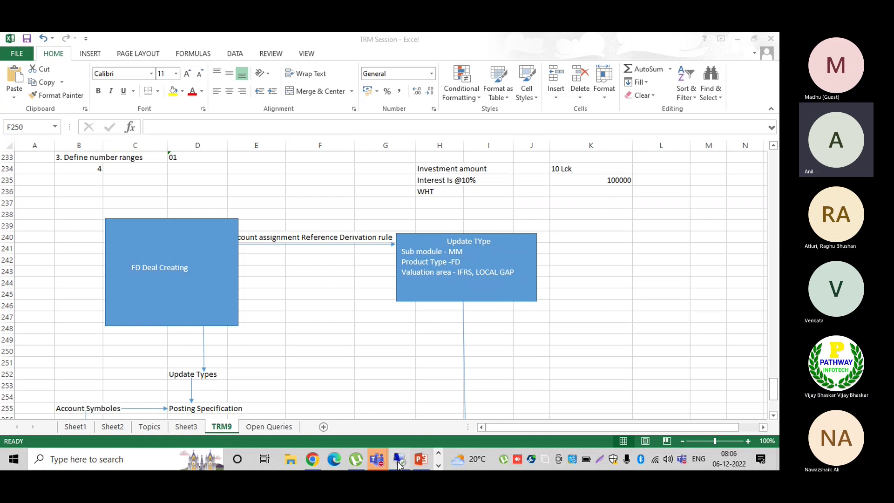
click(398, 461)
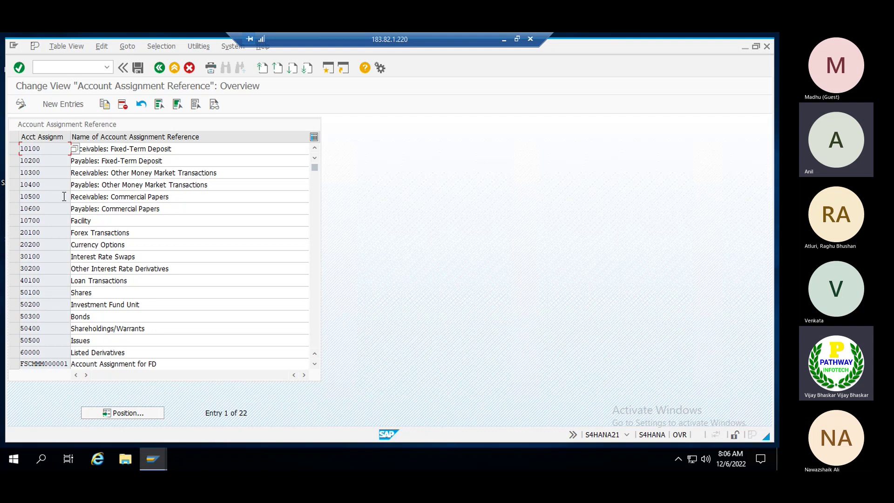
click(60, 104)
text(T)
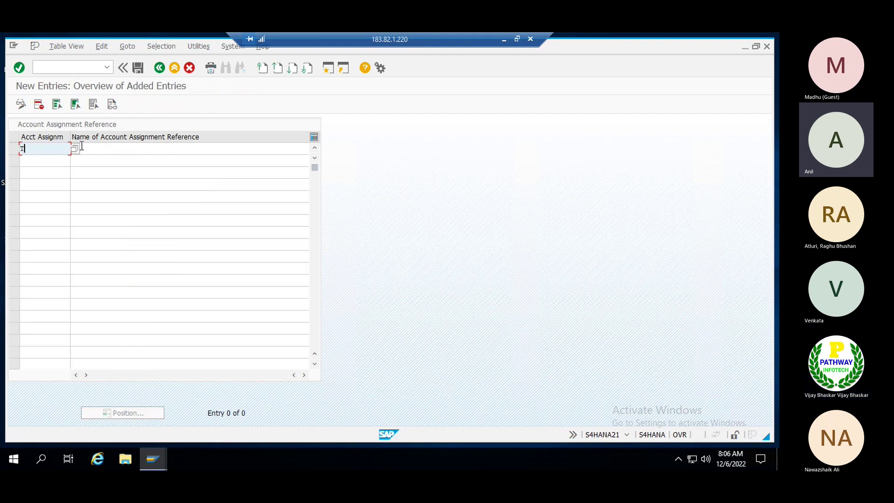
text(RM5)
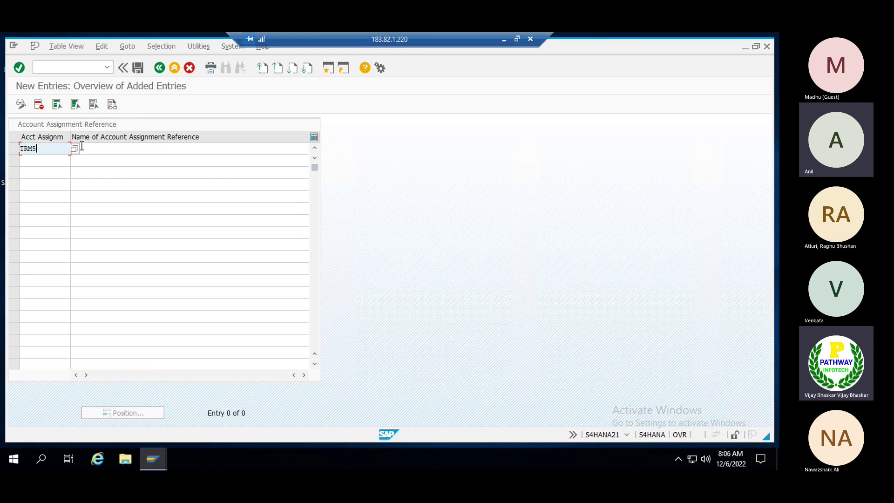
text(MM)
click(82, 147)
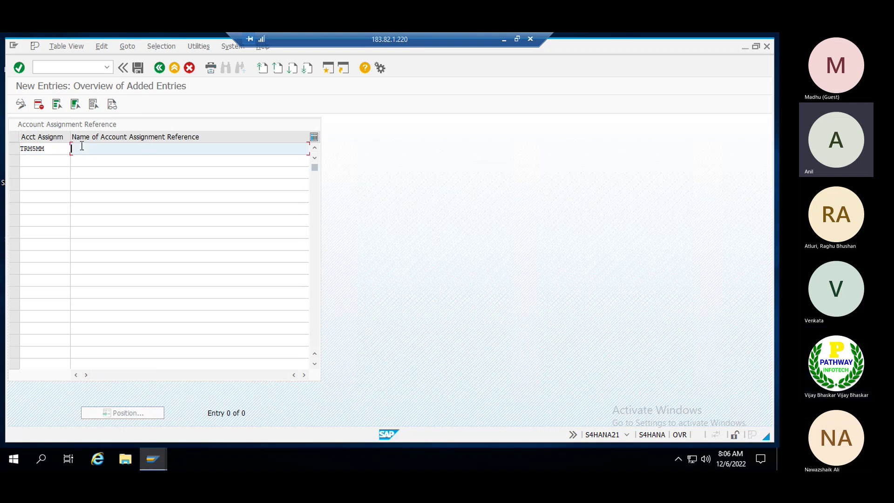
text(MOney Mark)
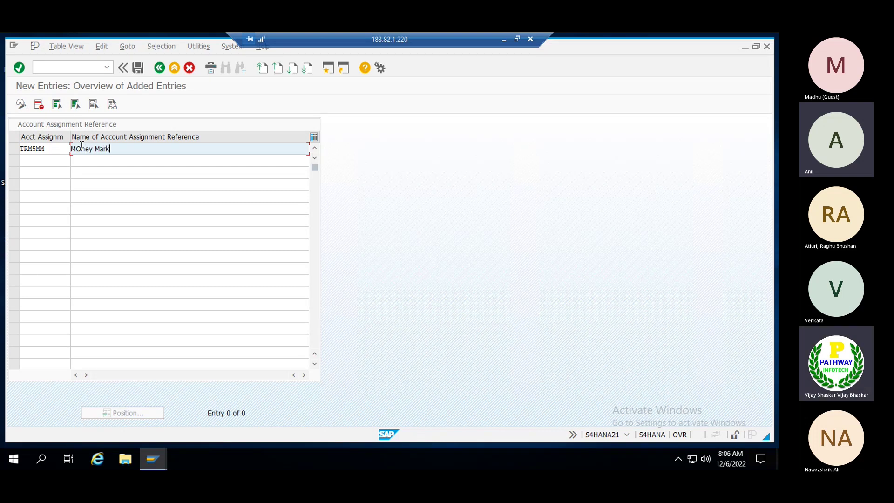
key(BackSpace)
key(BackSpace)
key(BackSpace)
key(BackSpace)
key(BackSpace)
key(BackSpace)
key(BackSpace)
key(BackSpace)
key(BackSpace)
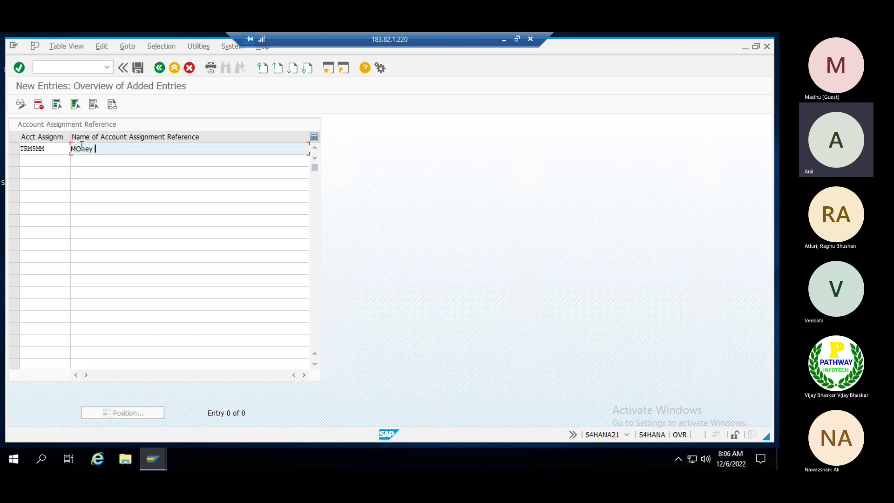
key(BackSpace)
Name the TRM5MM entry "Account assignment reference pf TRM5"
text(Account assignment refe)
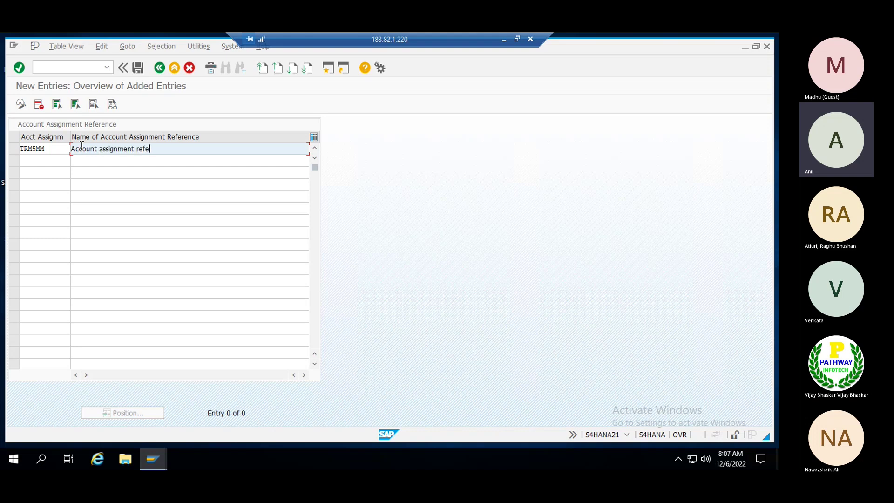
text(rence gor)
key(BackSpace)
key(BackSpace)
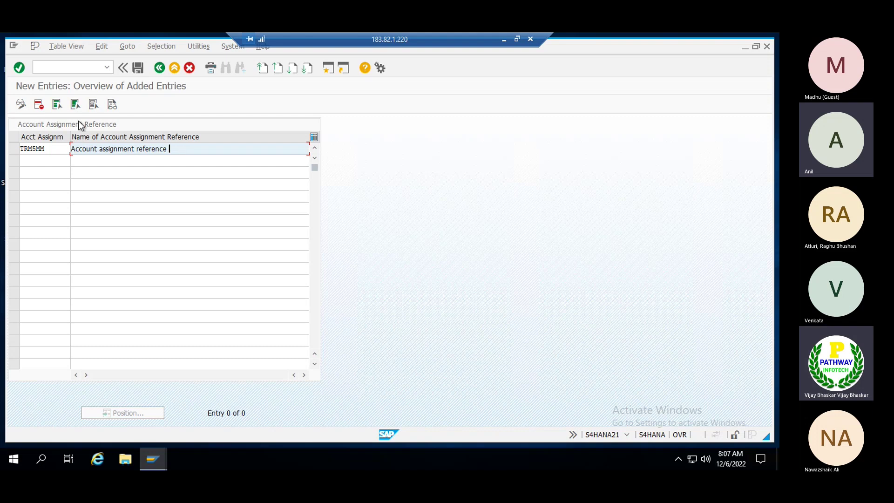
text(pf TRM5)
key(Return)
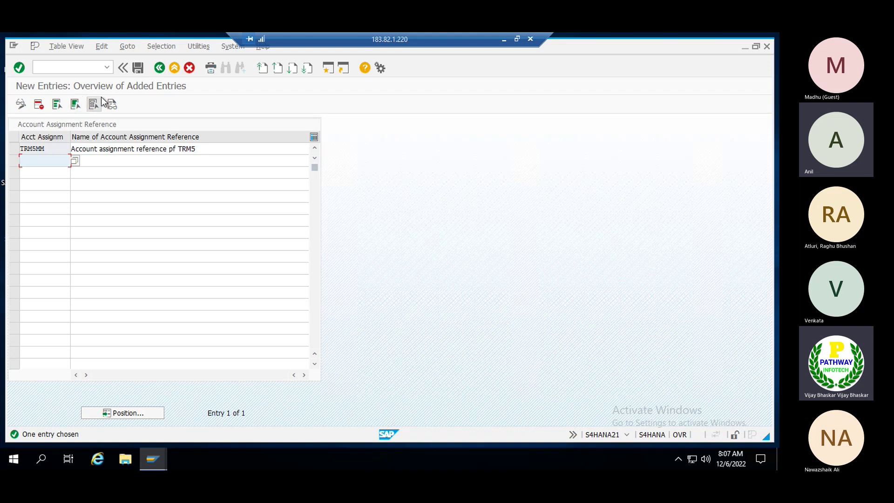
Save the new reference under the TRM Group customizing request and return to the Display IMG structure
click(138, 69)
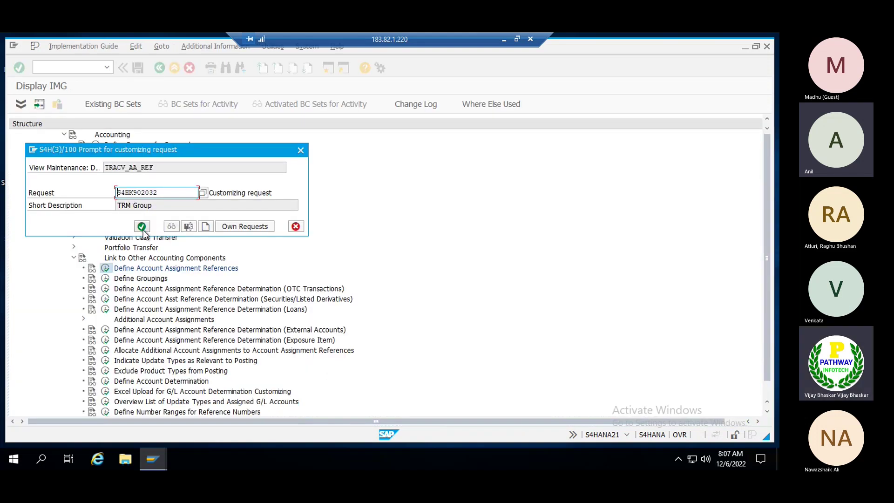
click(142, 228)
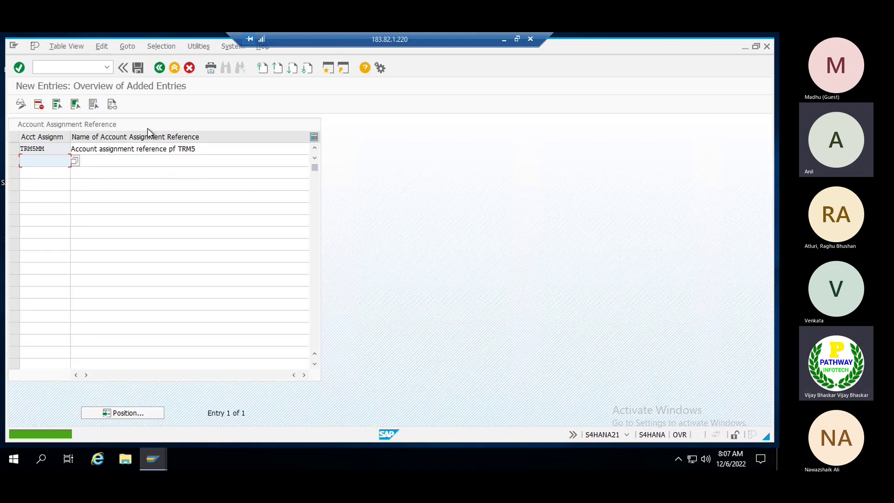
click(159, 68)
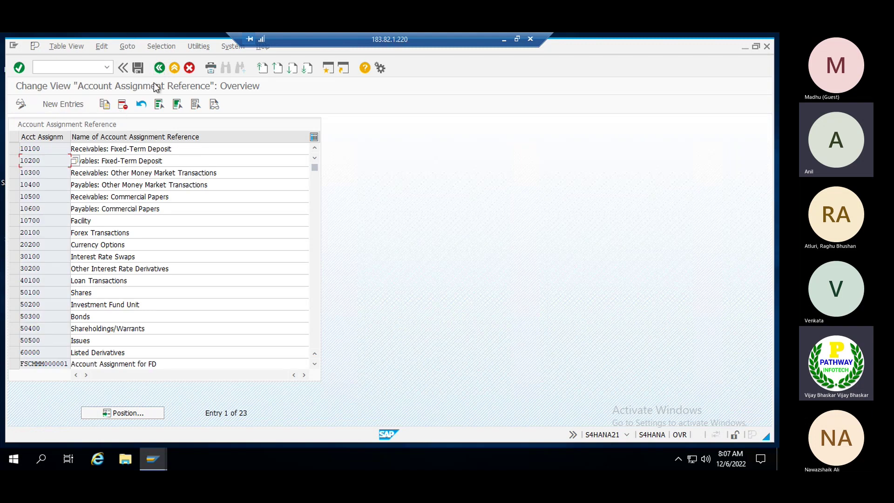
click(160, 69)
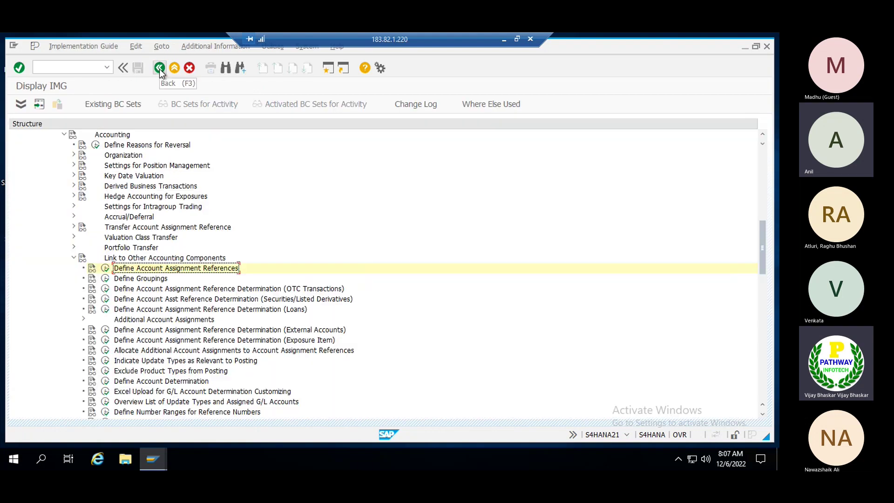
Open Define Account Assignment Reference Determination (OTC Transactions) and switch its strategy to change mode
click(147, 292)
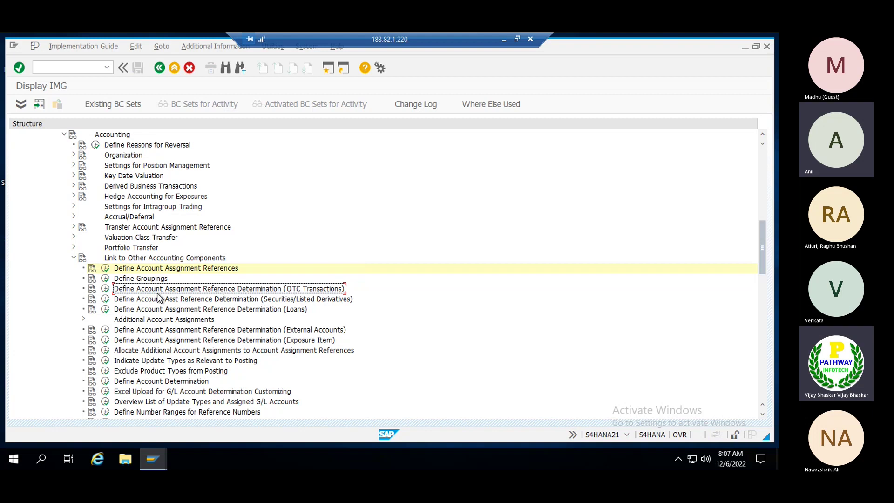
click(105, 288)
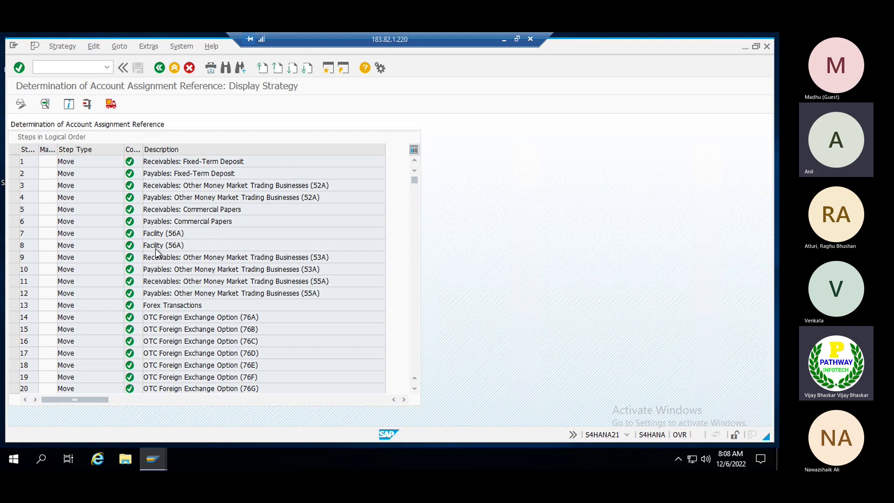
scroll(156, 249, down, 3)
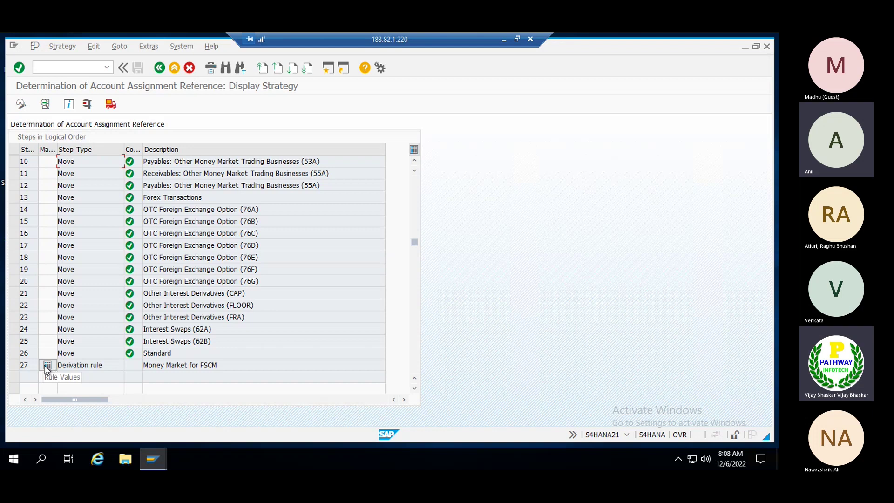
click(21, 104)
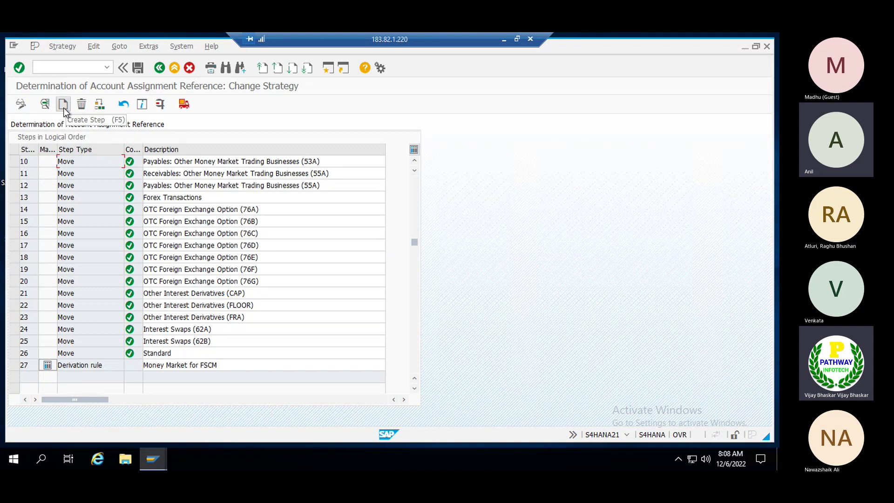
Create a new strategy step of type Derivation rule with the description "Derivaation Rule for TRM5"
click(63, 108)
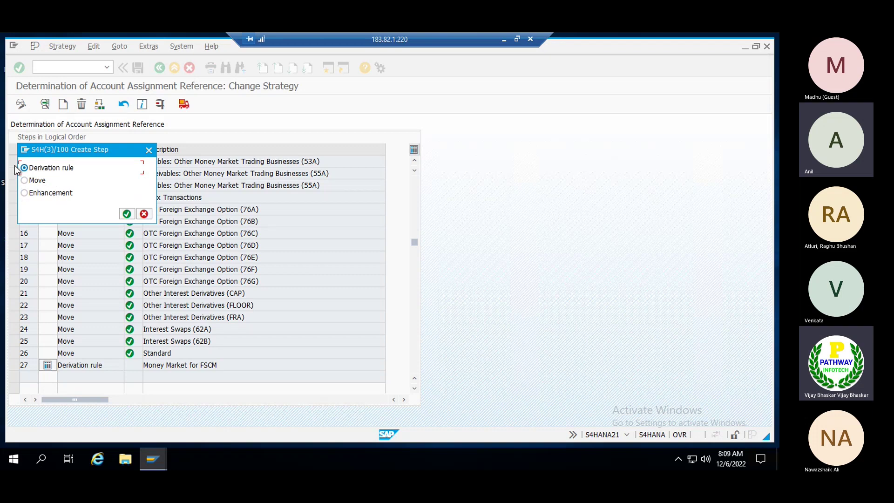
click(126, 214)
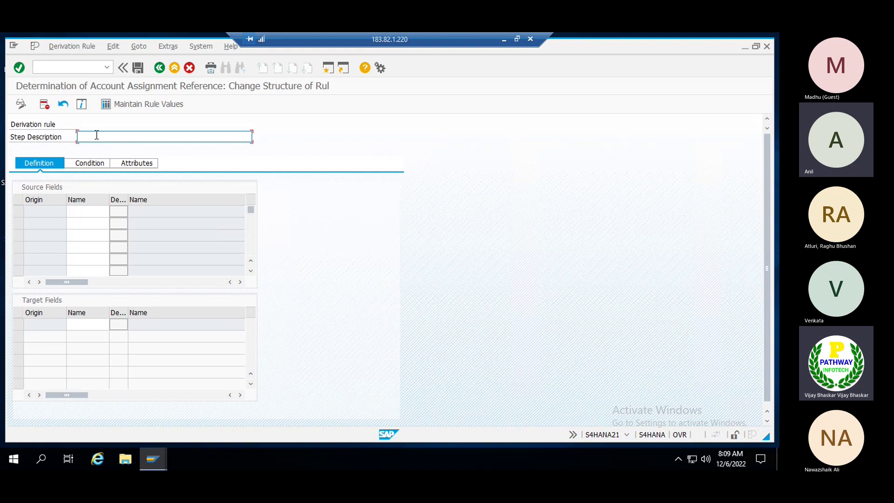
text(Derivaation Ru)
key(BackSpace)
key(BackSpace)
text(le for TRM5)
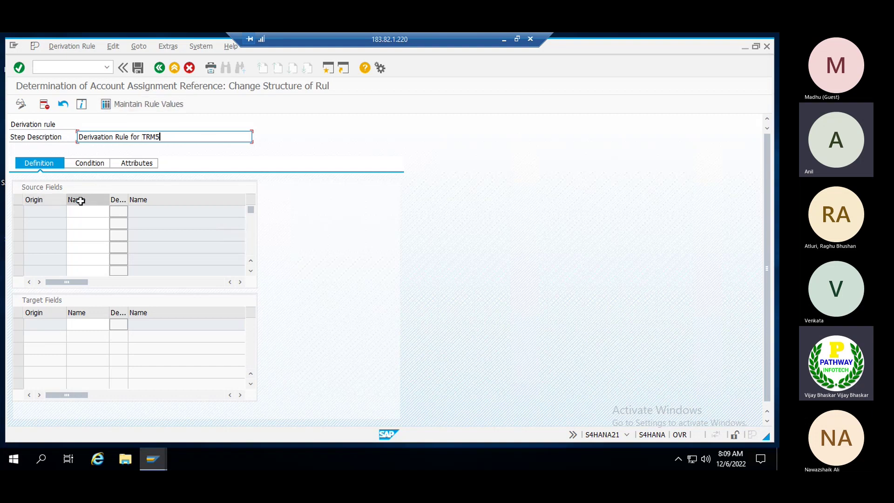
Add COMPANY_CODE and PRODUCT_TYPE as the first two source fields of the derivation rule
click(93, 210)
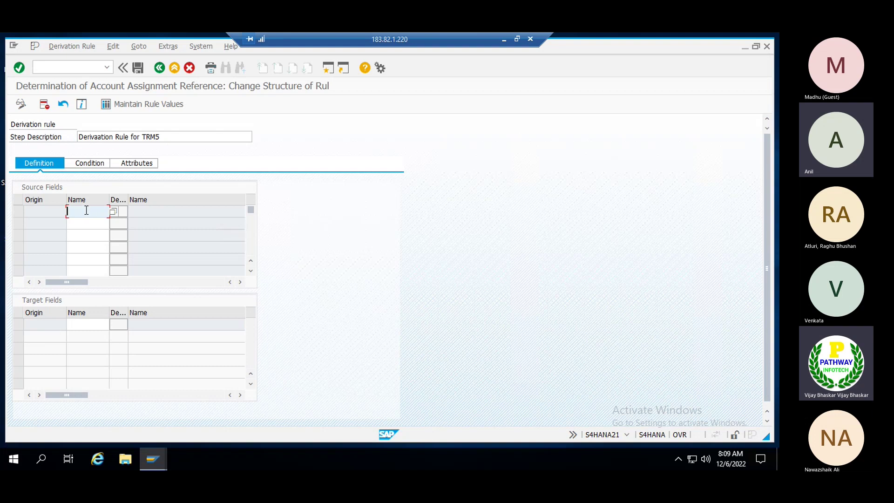
click(114, 212)
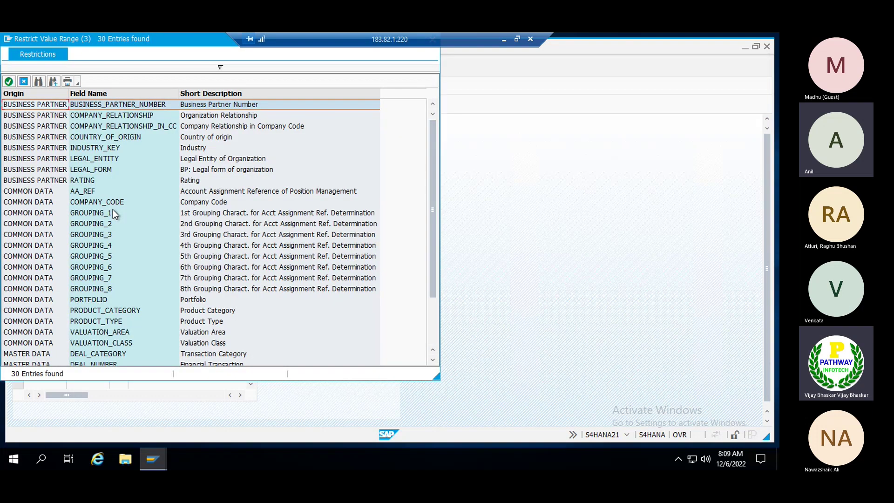
click(100, 204)
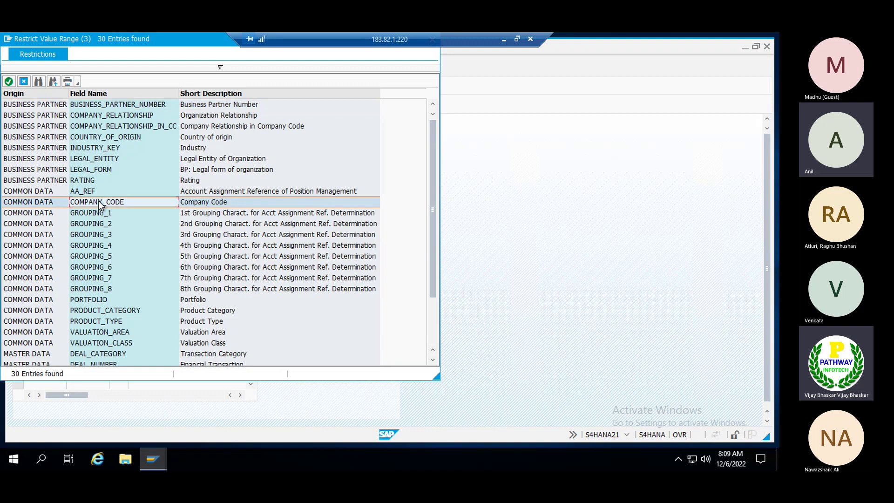
double_click(99, 204)
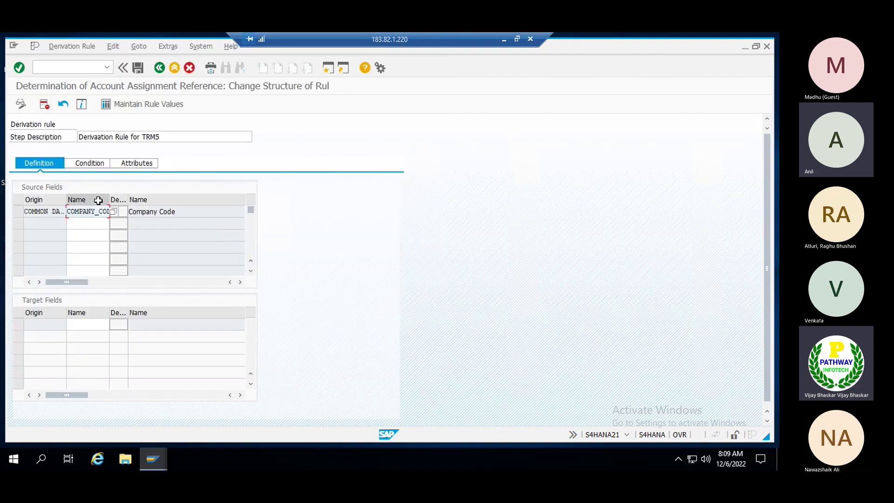
click(96, 224)
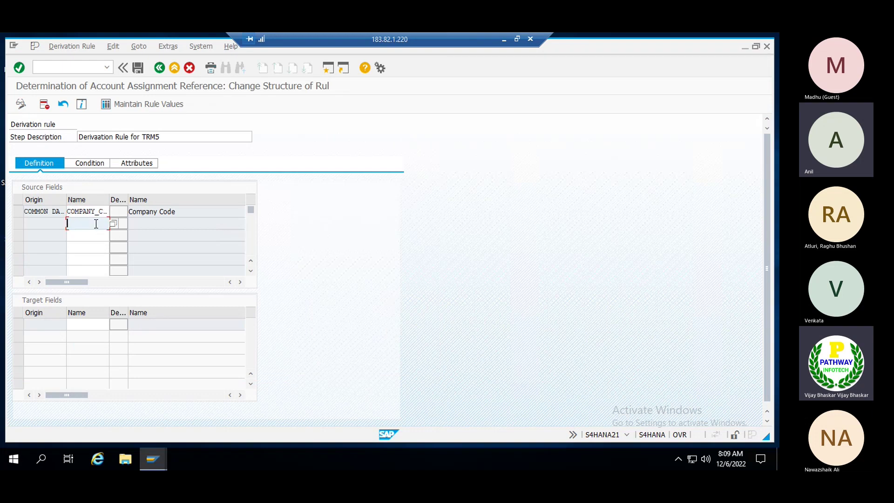
click(113, 224)
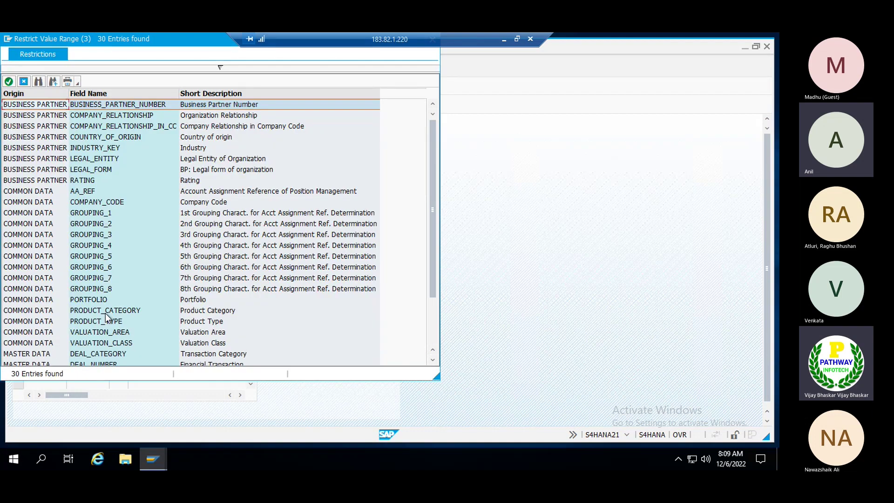
click(86, 324)
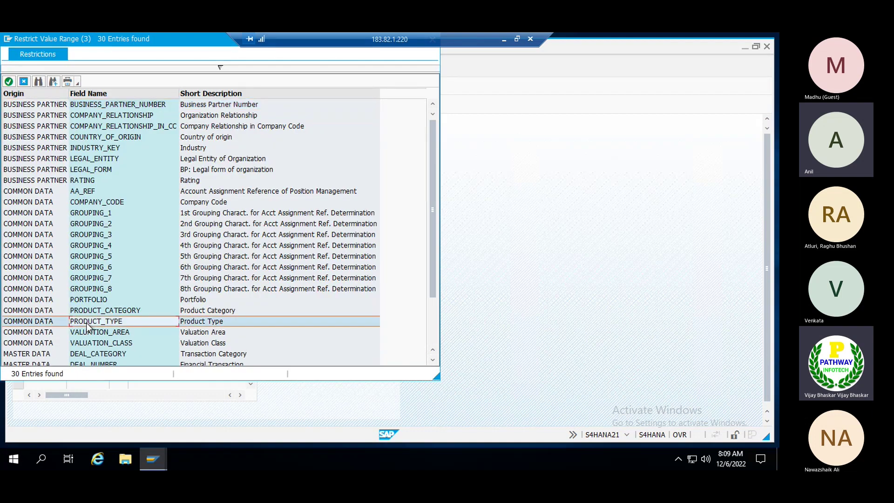
double_click(87, 324)
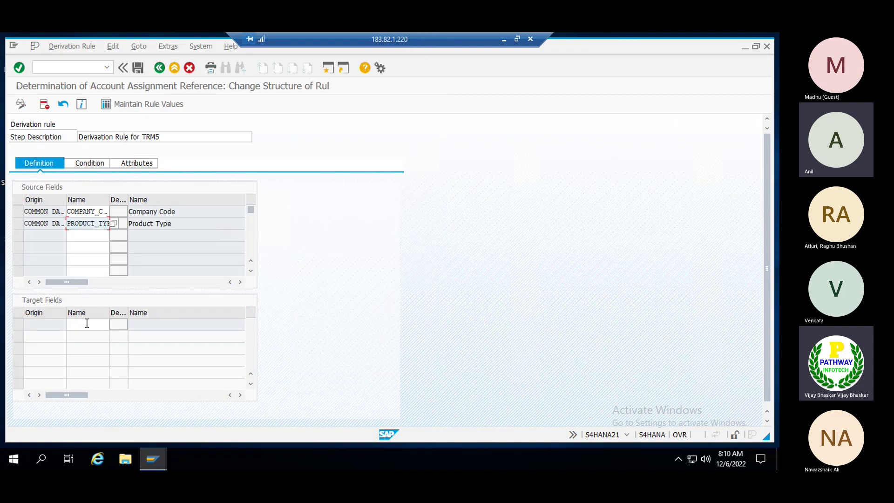
Add PRODUCT_CATEGORY and VALUATION_AREA as further source fields and widen the source table's name and details columns
click(88, 235)
click(113, 237)
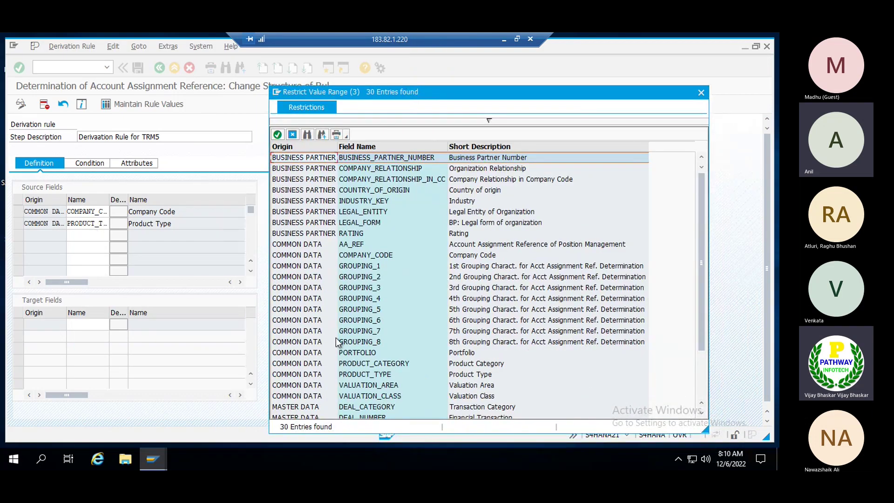
double_click(387, 363)
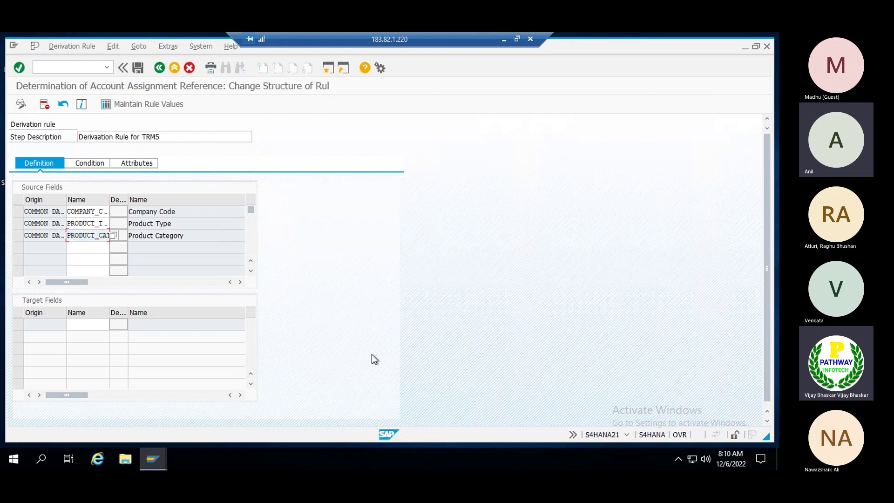
click(92, 247)
click(114, 248)
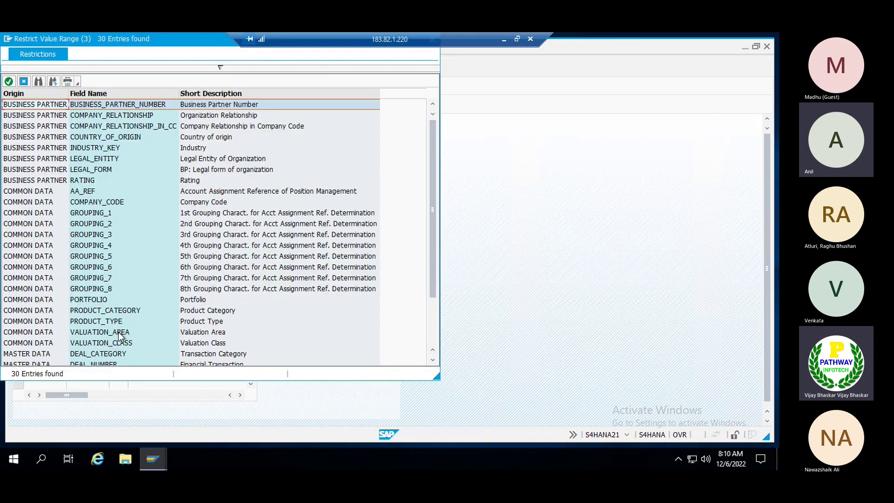
double_click(117, 332)
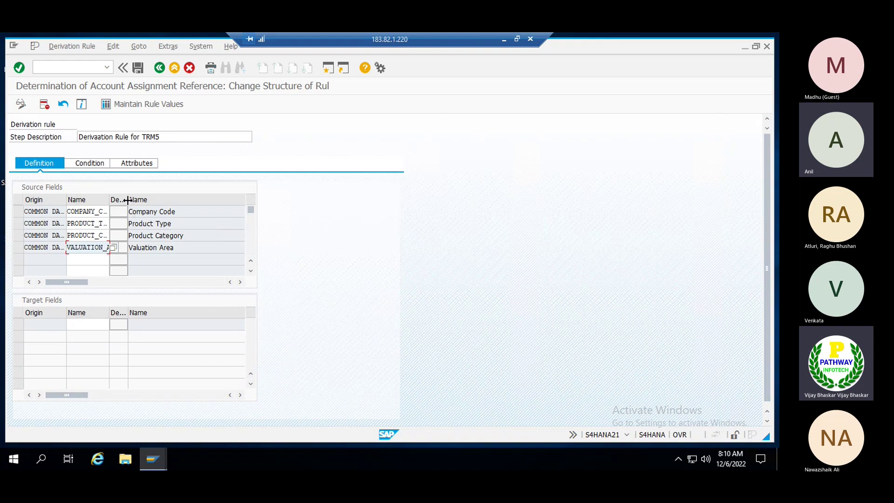
drag(151, 202, 117, 199)
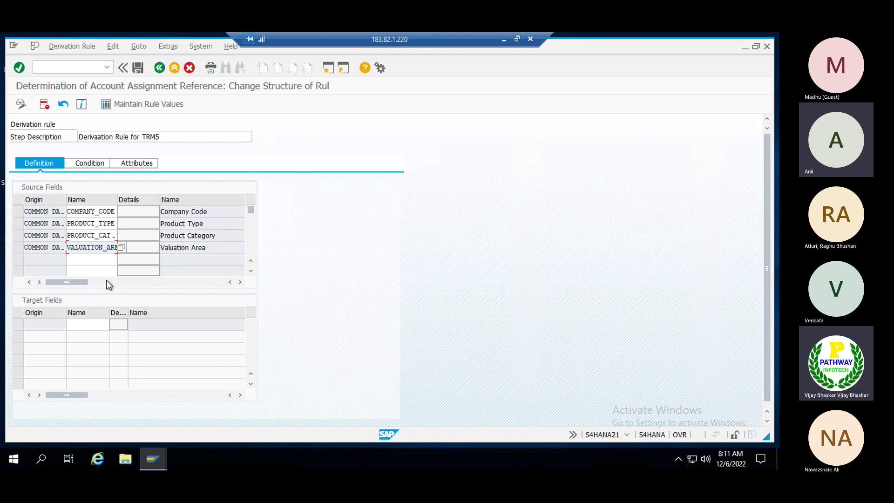
Set AA_REF as the derivation rule's target field and start maintaining its rule values, accepting the save of the changes
click(90, 323)
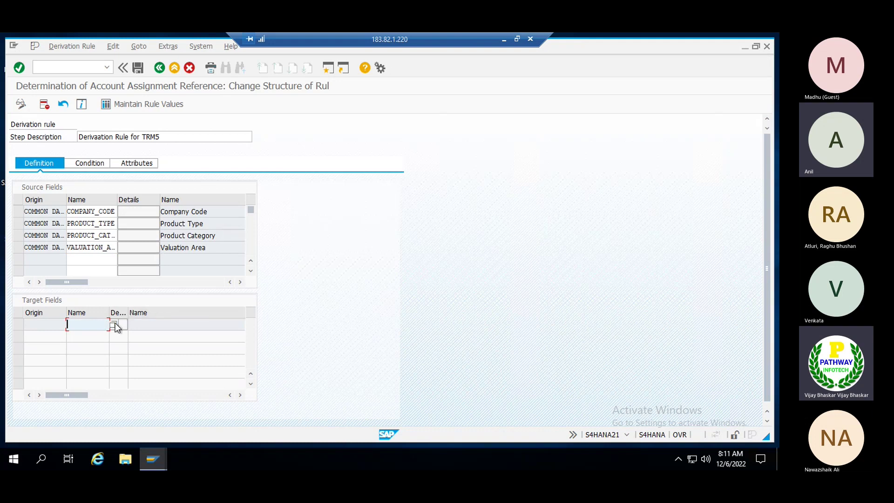
click(113, 324)
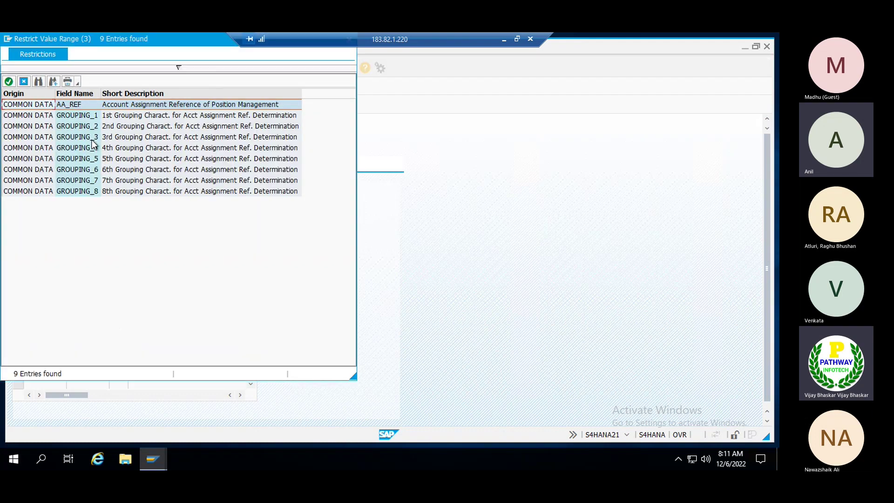
drag(119, 41, 288, 88)
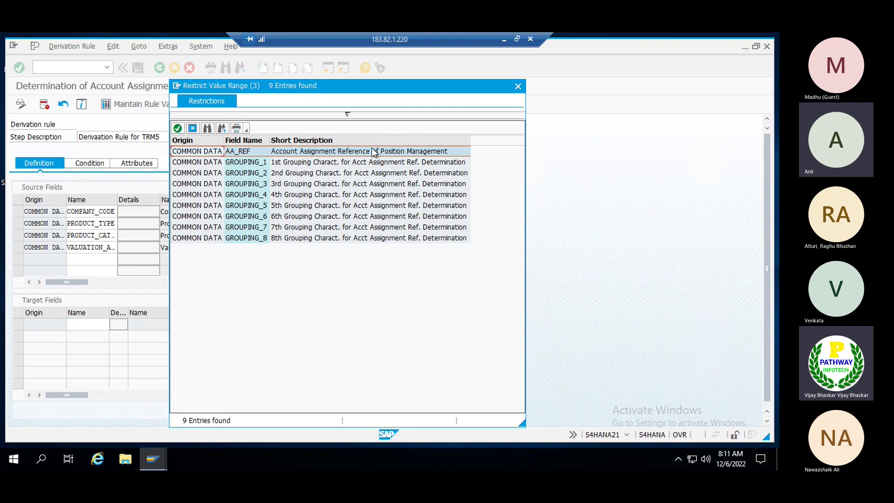
double_click(238, 152)
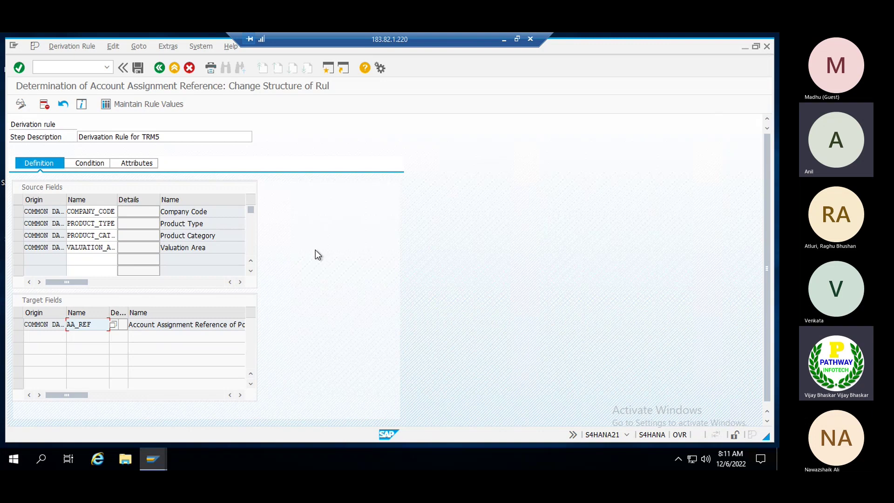
key(Return)
click(155, 103)
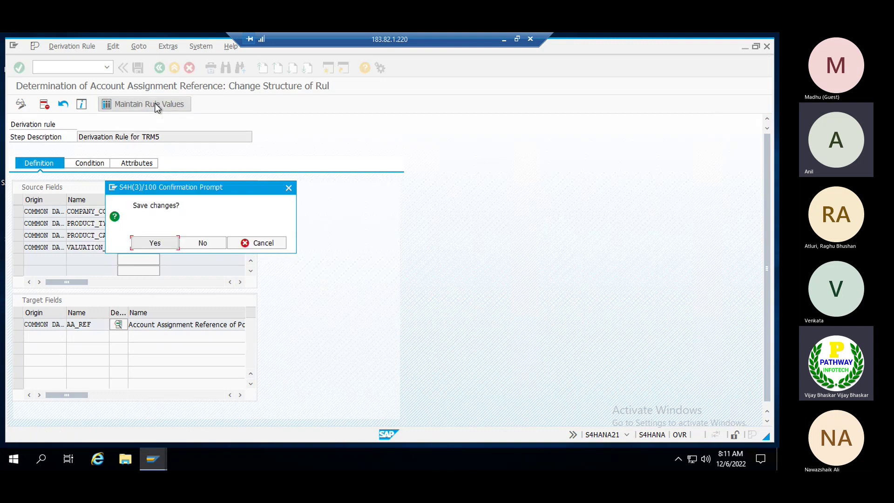
click(158, 243)
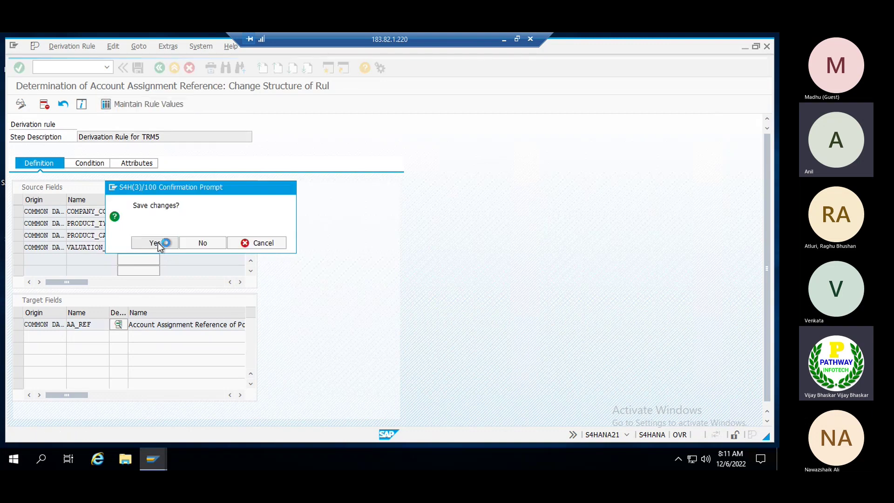